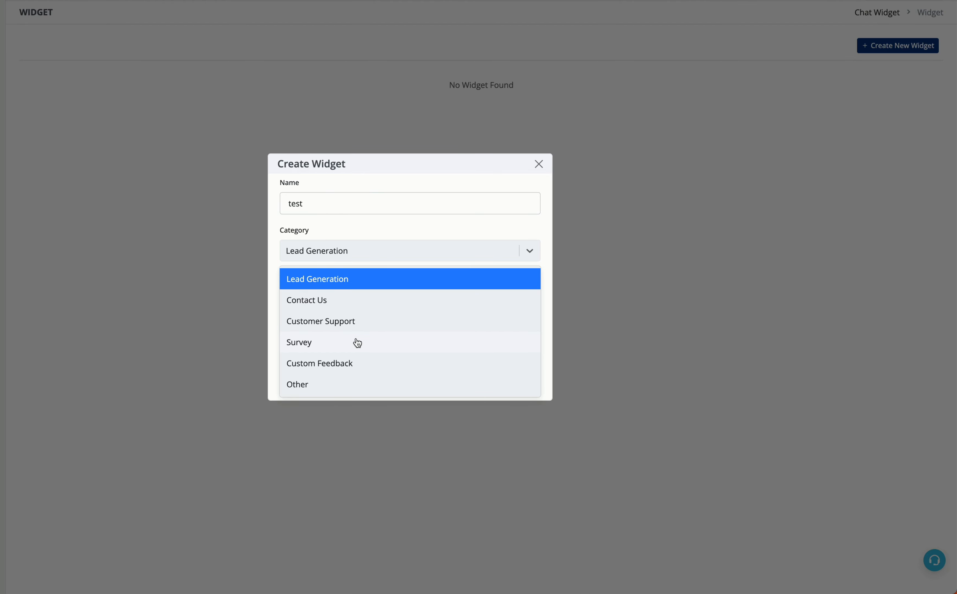
- Keep the Lead Generation category and add google.com and yahoo.com as the widget's domains
{"action": "left_click", "coordinate": [391, 234]}
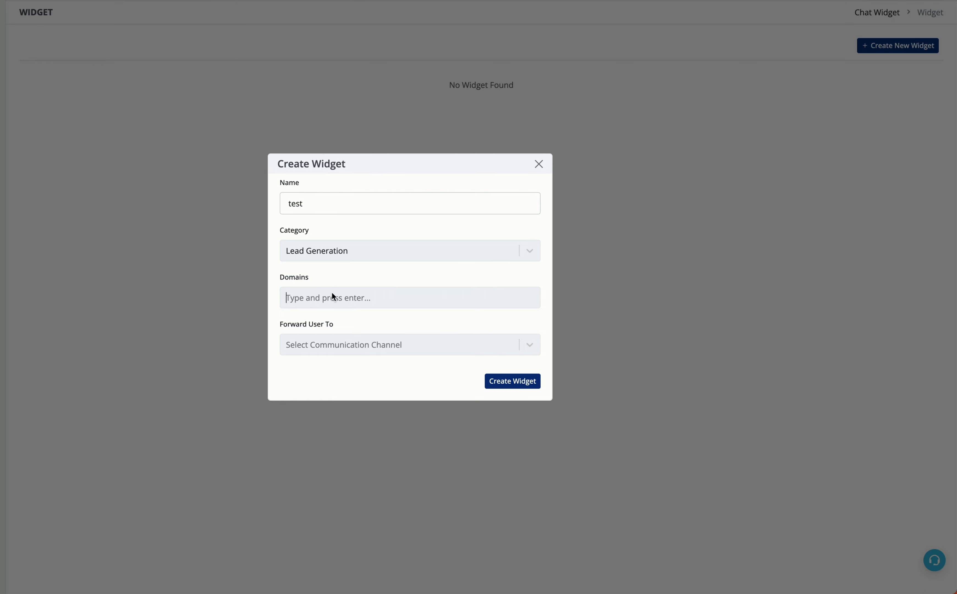
{"action": "type", "text": "google.com"}
{"action": "key", "text": "Return"}
{"action": "left_click", "coordinate": [374, 299]}
{"action": "type", "text": "yahoo.com"}
{"action": "key", "text": "Return"}
- Forward users to the WABA Channel and show the available WhatsApp channels
{"action": "left_click", "coordinate": [384, 341]}
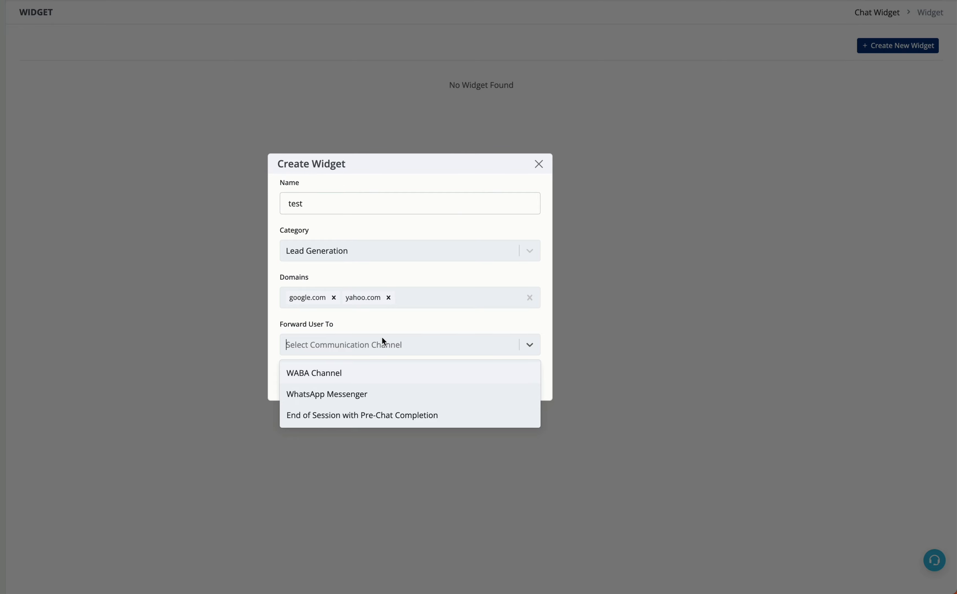
{"action": "left_click", "coordinate": [301, 381]}
{"action": "left_click", "coordinate": [310, 391]}
{"action": "left_click", "coordinate": [317, 345]}
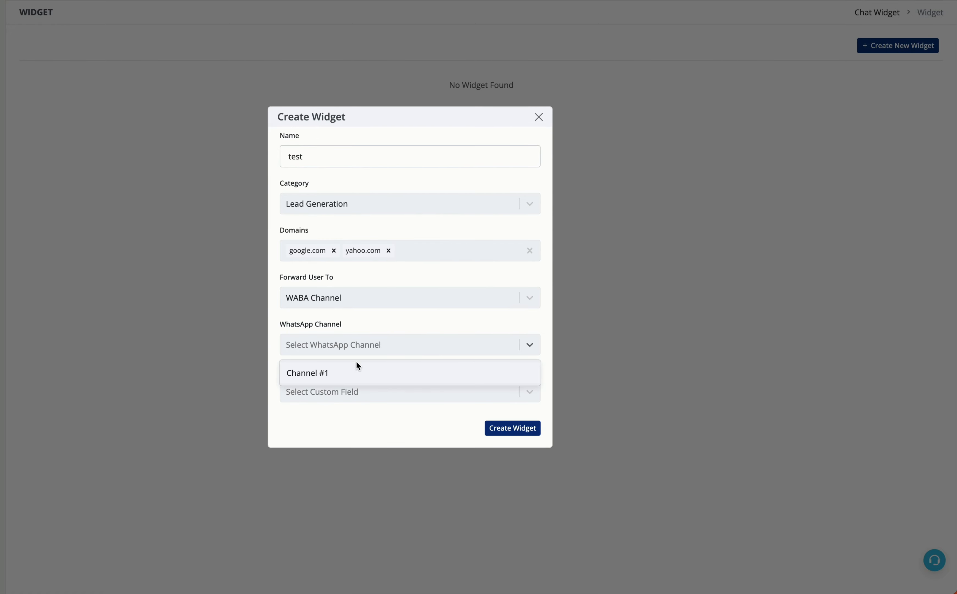
- Try forwarding users to WhatsApp Messenger instead and start editing its WhatsApp number
{"action": "left_click", "coordinate": [375, 297]}
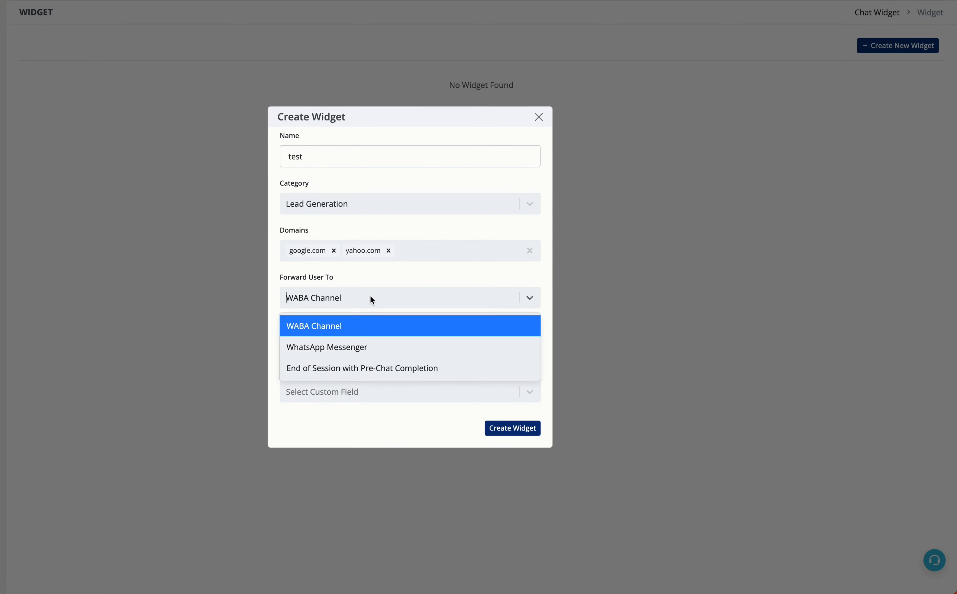
{"action": "left_click", "coordinate": [366, 348]}
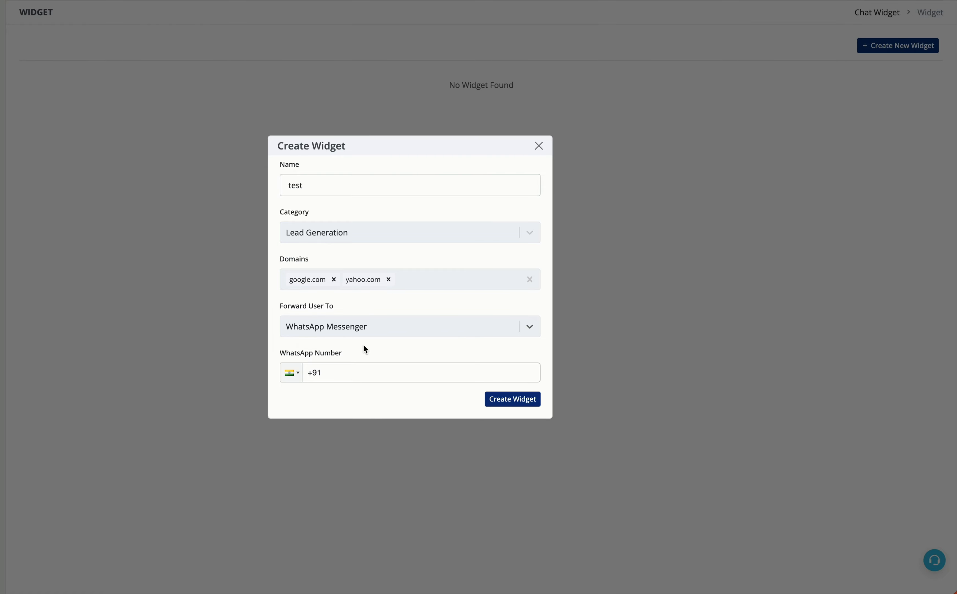
{"action": "left_click", "coordinate": [294, 373]}
{"action": "left_click", "coordinate": [364, 371]}
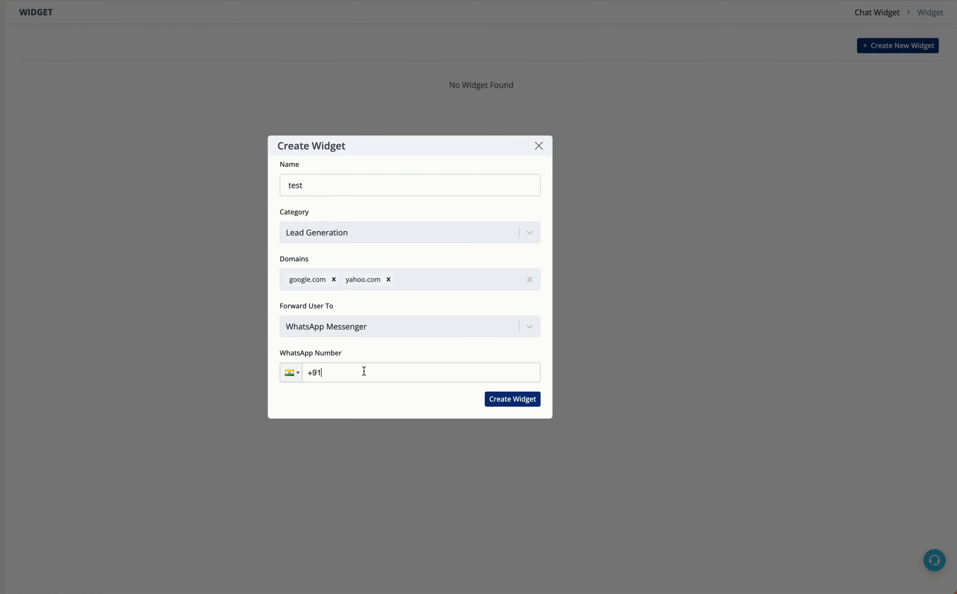
- Set the forwarding target to WABA Channel with Channel #1 as the WhatsApp channel
{"action": "left_click", "coordinate": [363, 328]}
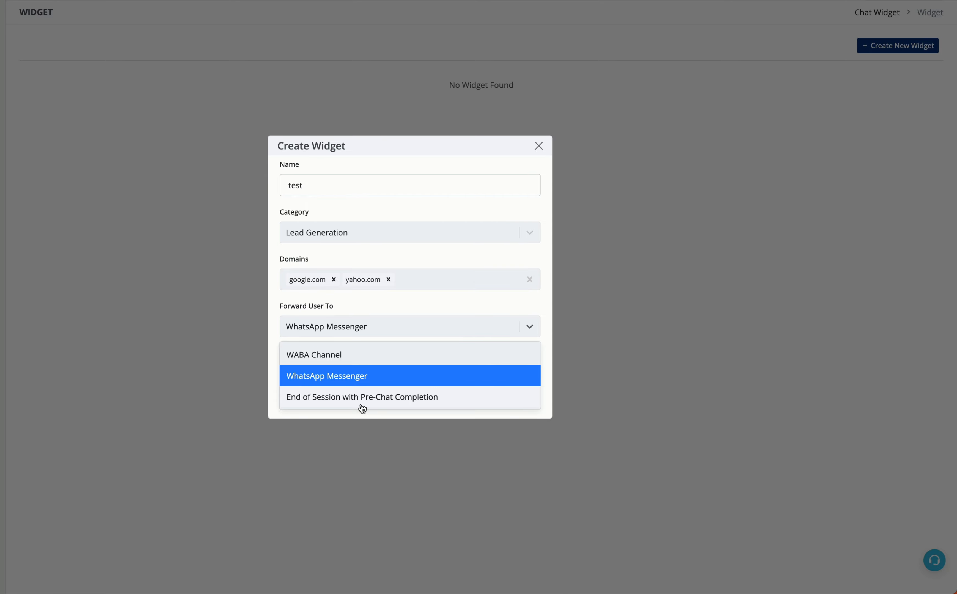
{"action": "left_click", "coordinate": [326, 356]}
{"action": "left_click", "coordinate": [335, 344]}
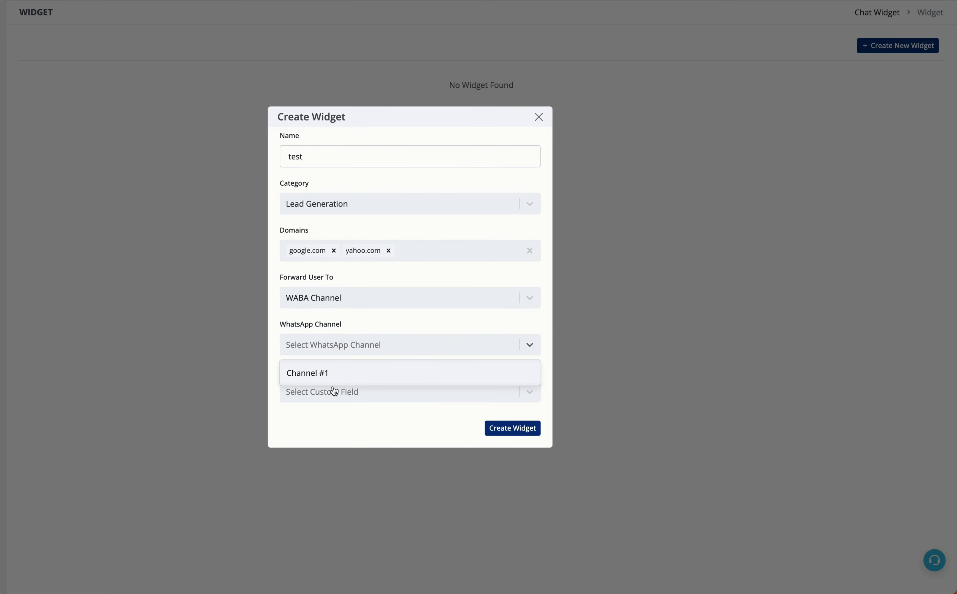
{"action": "left_click", "coordinate": [340, 380]}
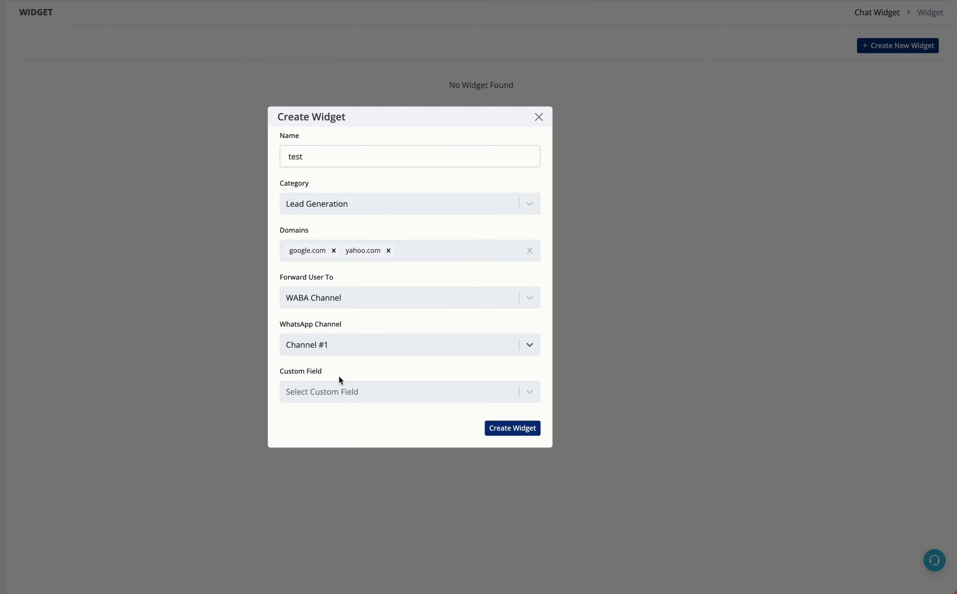
- Choose Slot as the custom field and create the widget
{"action": "left_click", "coordinate": [342, 389]}
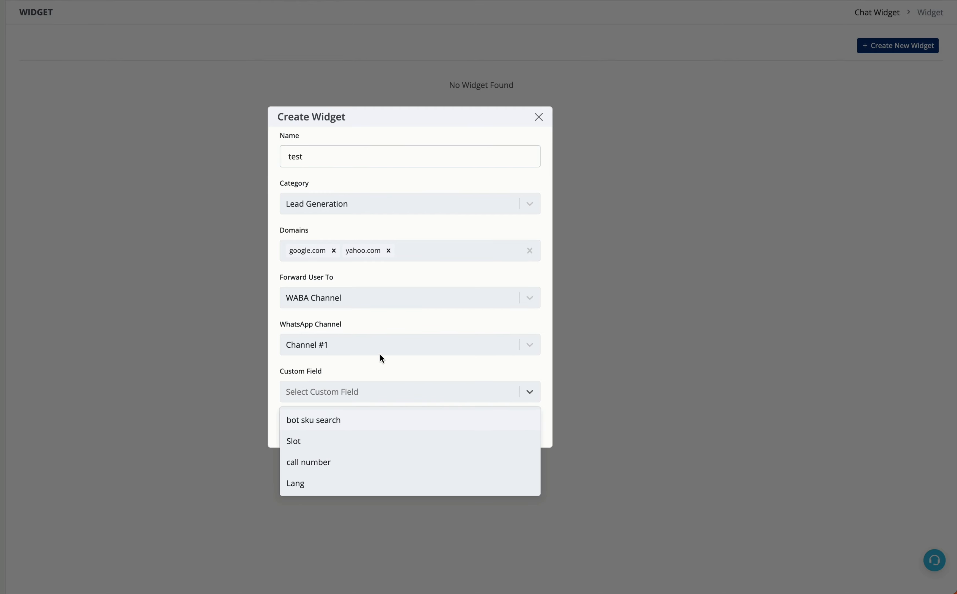
{"action": "left_click", "coordinate": [389, 303]}
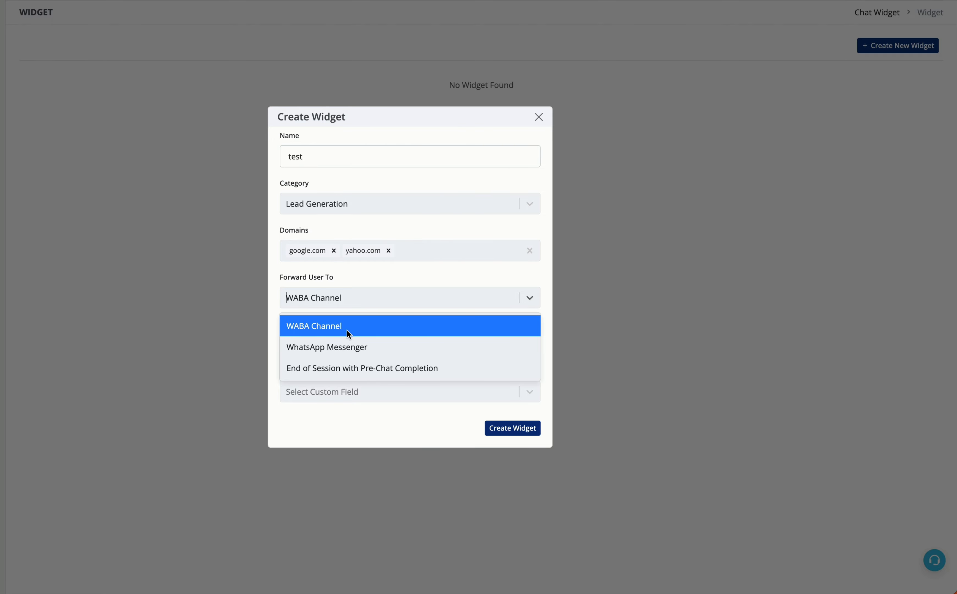
{"action": "left_click", "coordinate": [349, 390]}
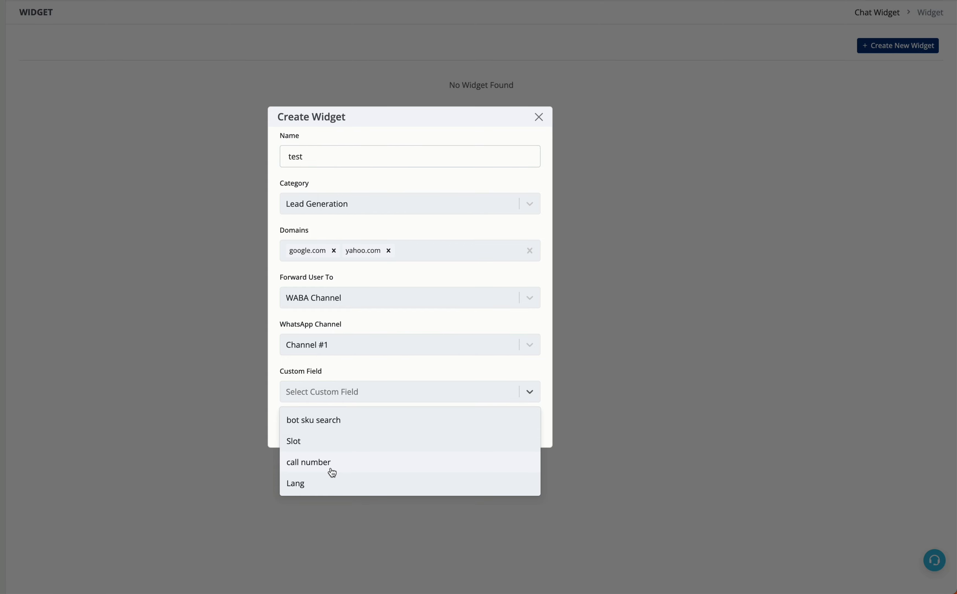
{"action": "left_click", "coordinate": [330, 447]}
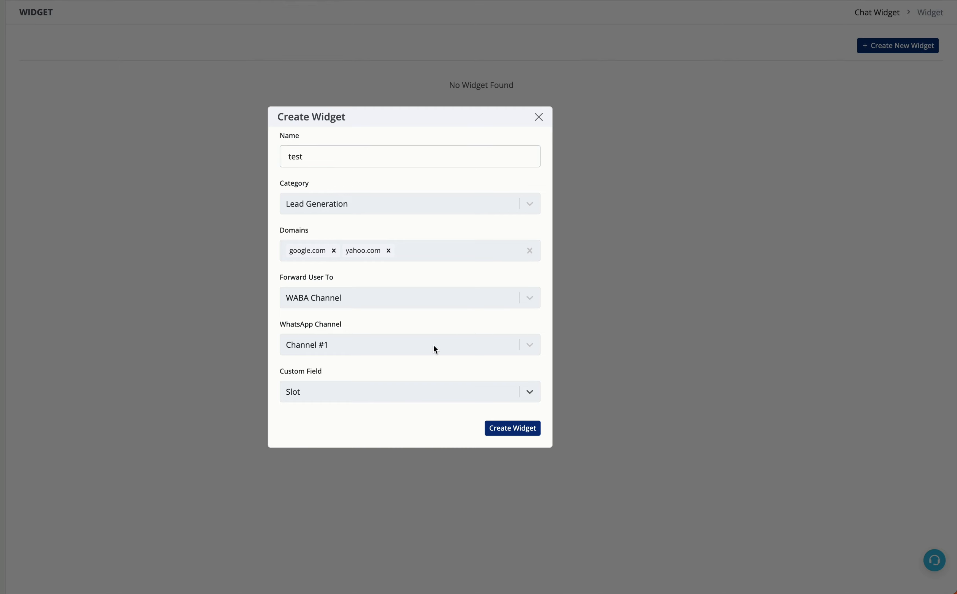
{"action": "left_click", "coordinate": [533, 432]}
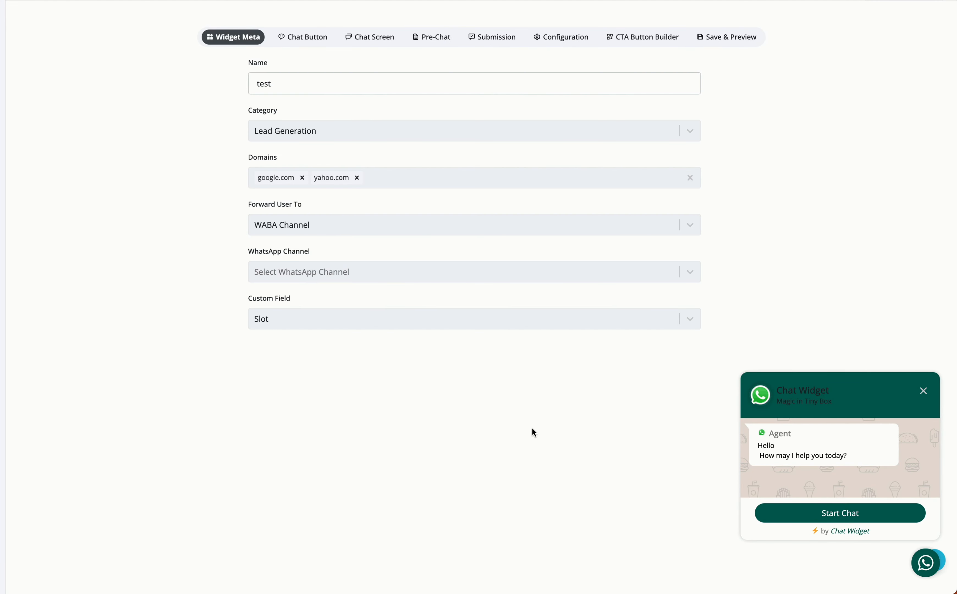
- Open the Chat Button settings, collapse the chat preview, and try Bottom-Left placement before returning to Bottom-Right
{"action": "left_click", "coordinate": [310, 39]}
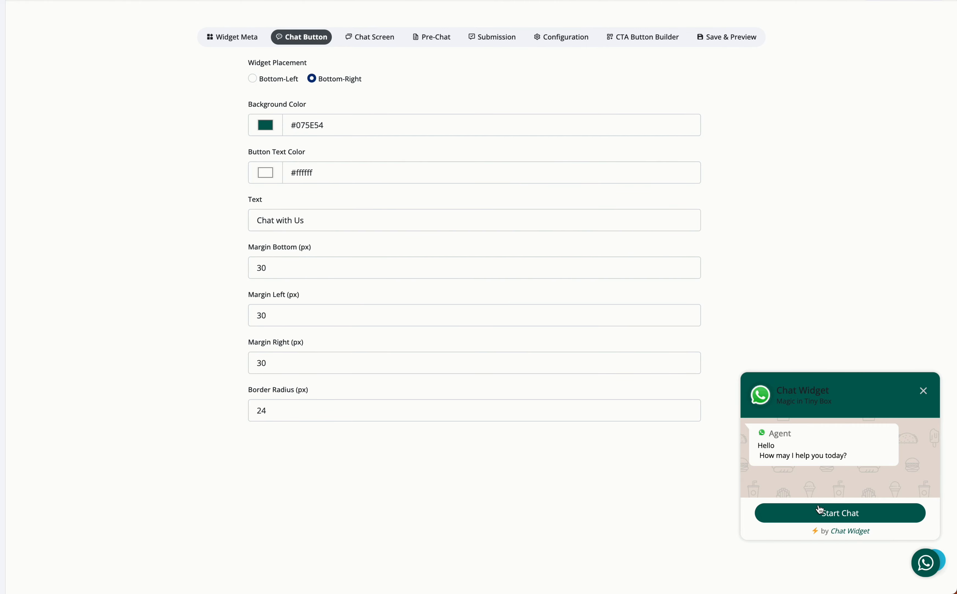
{"action": "left_click", "coordinate": [923, 390]}
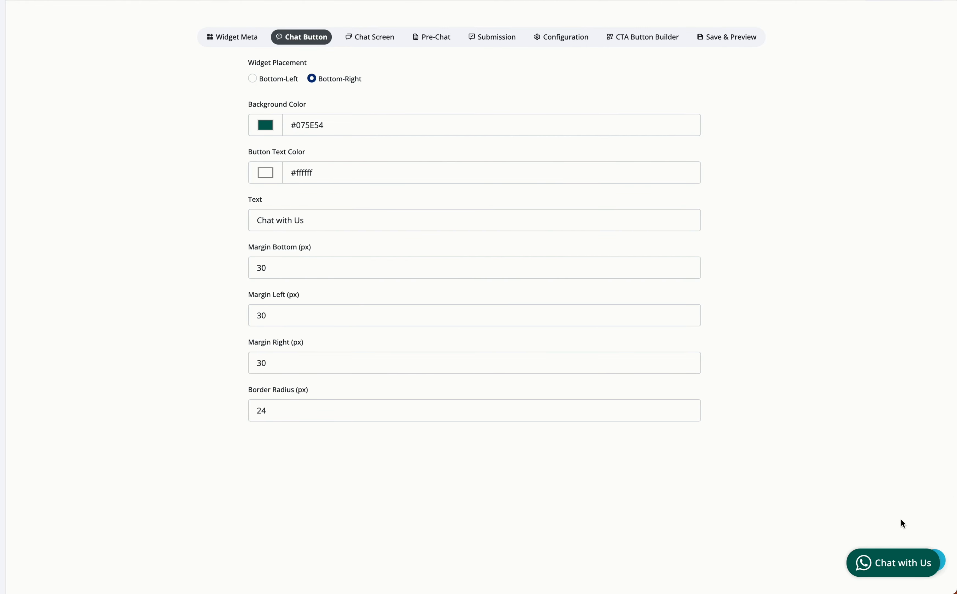
{"action": "left_click", "coordinate": [290, 79]}
{"action": "left_click", "coordinate": [329, 79]}
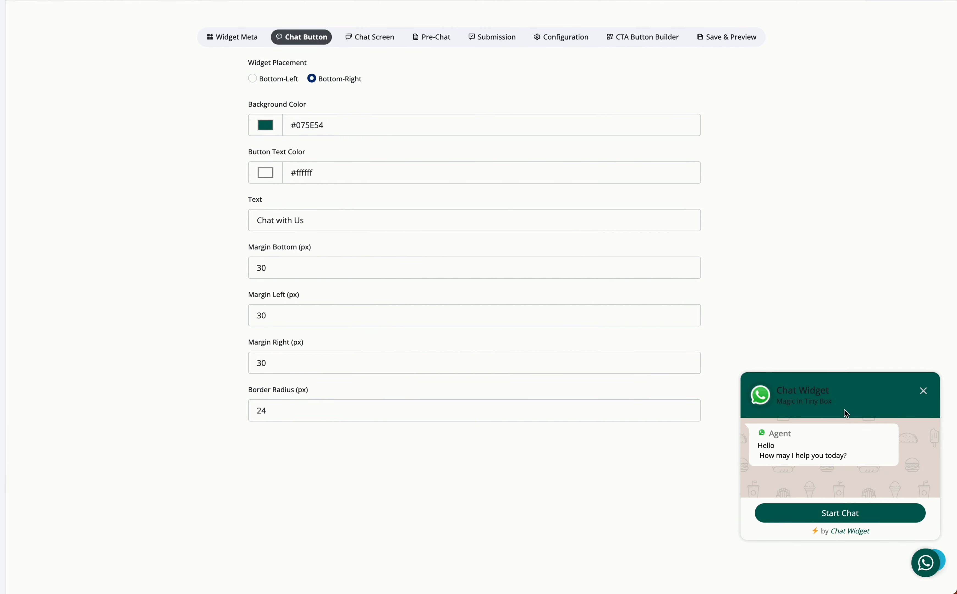
- Try a bright turquoise background colour, #0affe2, on the chat button and collapse the preview to check it
{"action": "left_click", "coordinate": [263, 124]}
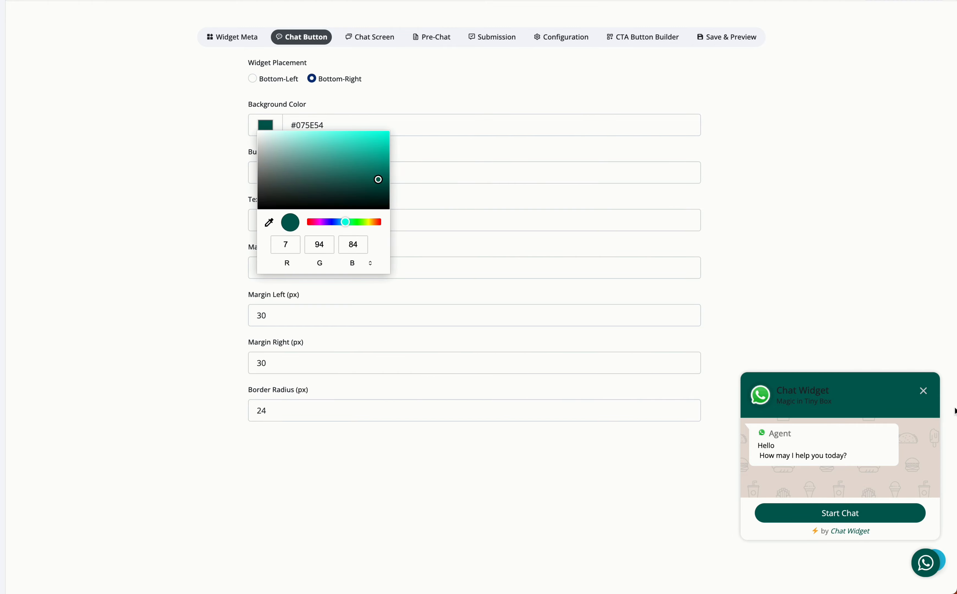
{"action": "left_click", "coordinate": [923, 391]}
{"action": "left_click", "coordinate": [267, 125]}
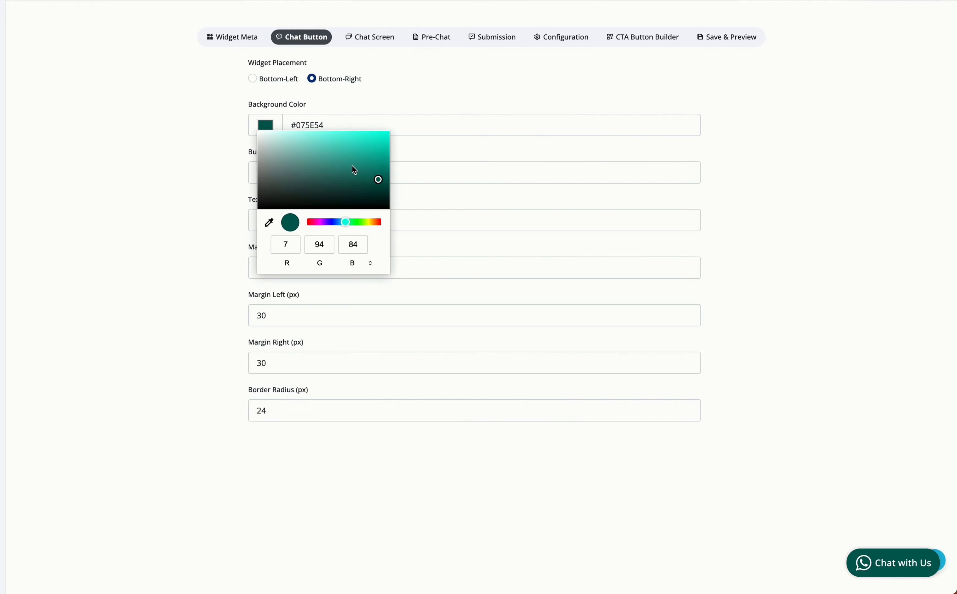
{"action": "left_click_drag", "start_coordinate": [354, 169], "coordinate": [383, 129]}
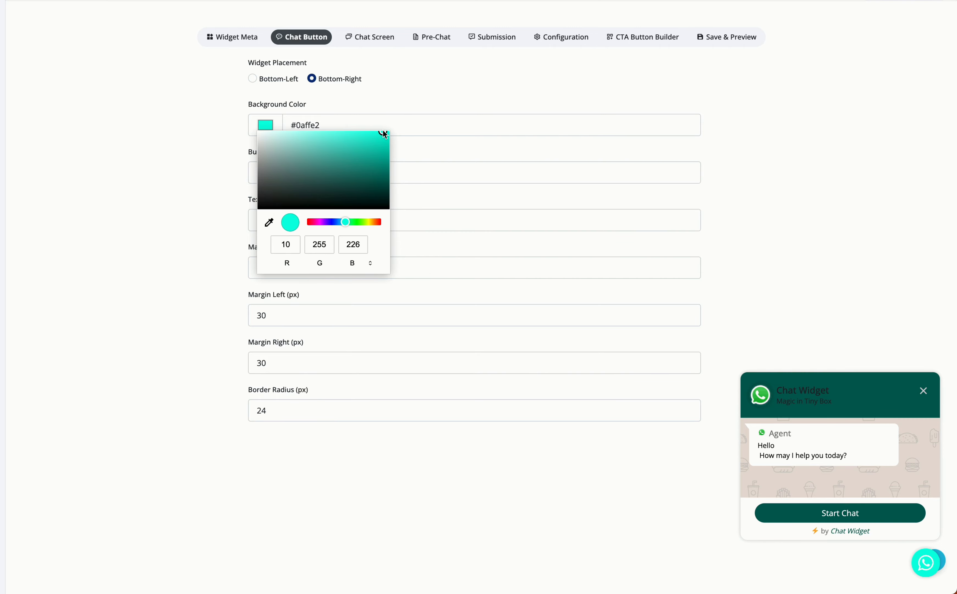
{"action": "left_click", "coordinate": [923, 391]}
- Set the chat button's background colour to dark green #03594f and collapse the preview
{"action": "left_click", "coordinate": [266, 124]}
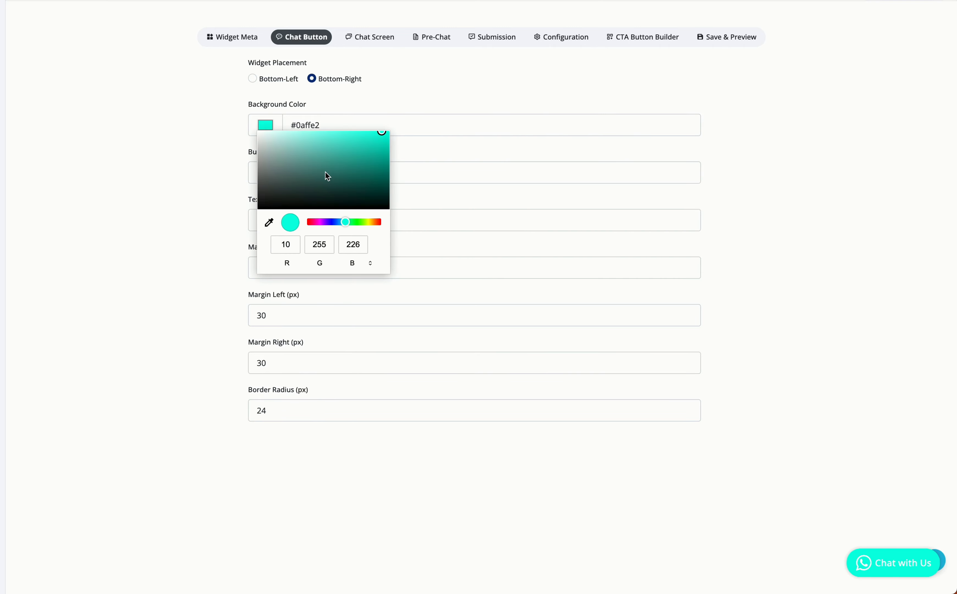
{"action": "left_click_drag", "start_coordinate": [375, 162], "coordinate": [385, 182]}
{"action": "left_click", "coordinate": [419, 102]}
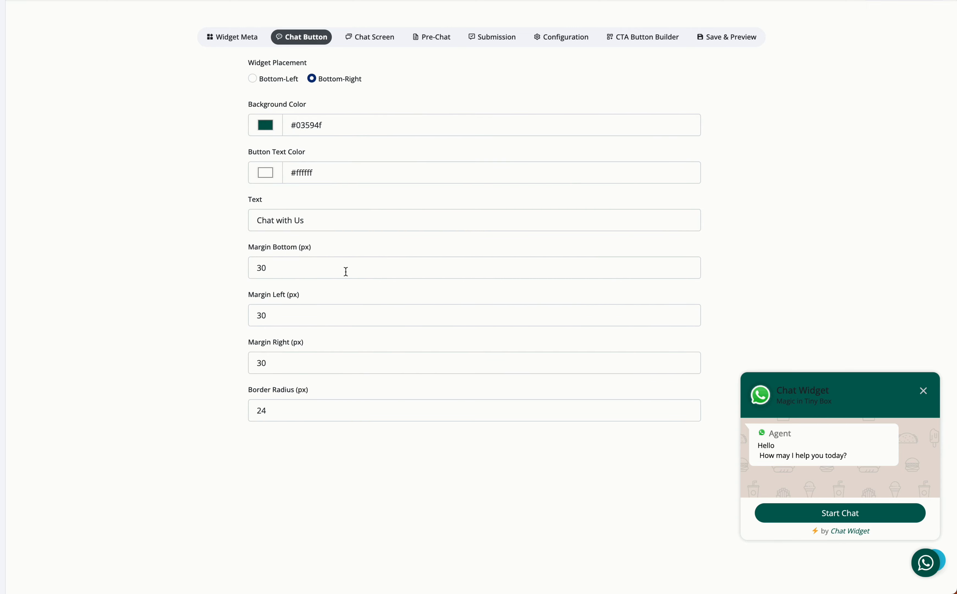
{"action": "left_click", "coordinate": [924, 393]}
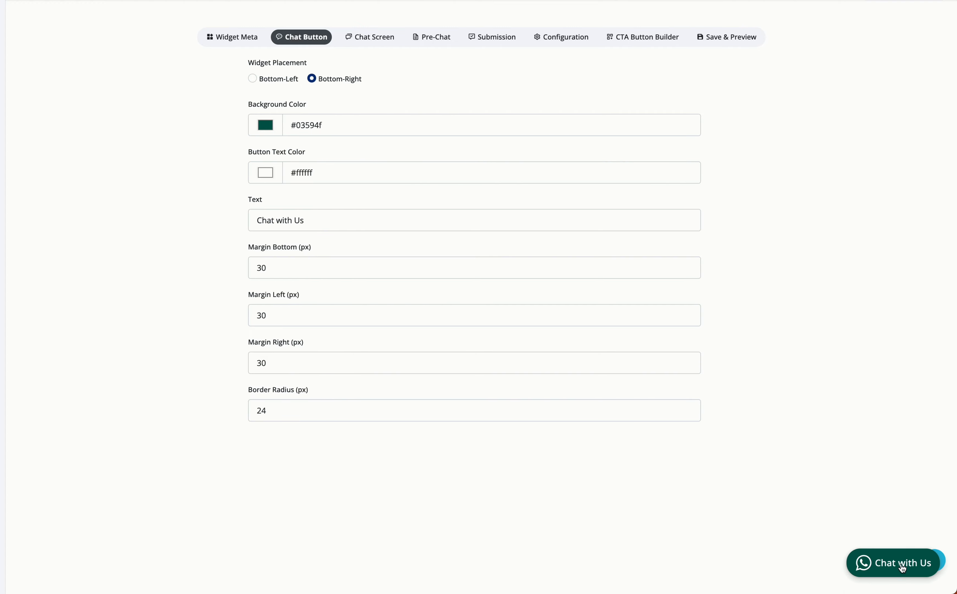
- Try a bottom margin of 300 px for the chat button and restore it to 30 px
{"action": "left_click", "coordinate": [352, 222]}
{"action": "triple_click", "coordinate": [352, 223]}
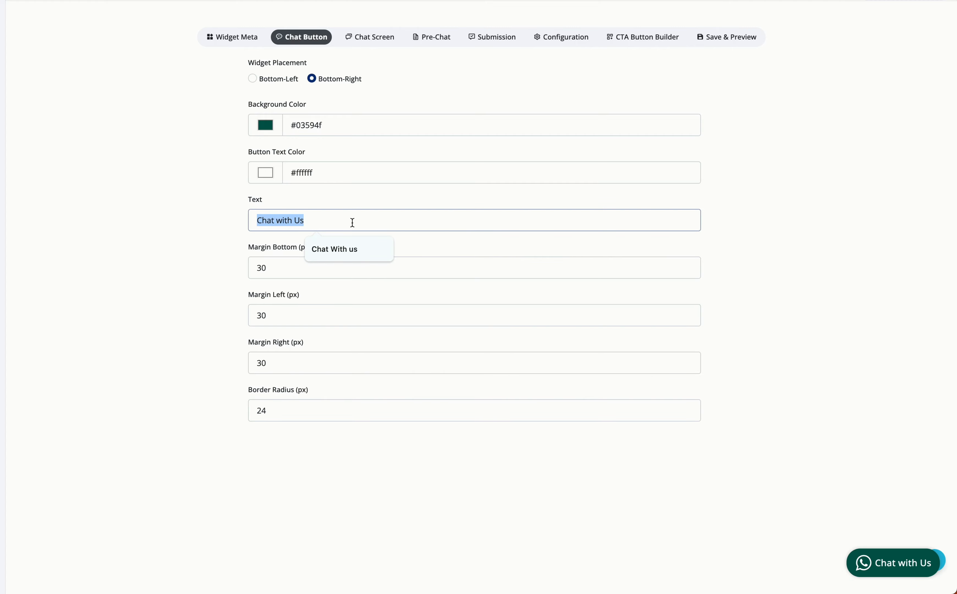
{"action": "left_click", "coordinate": [273, 268]}
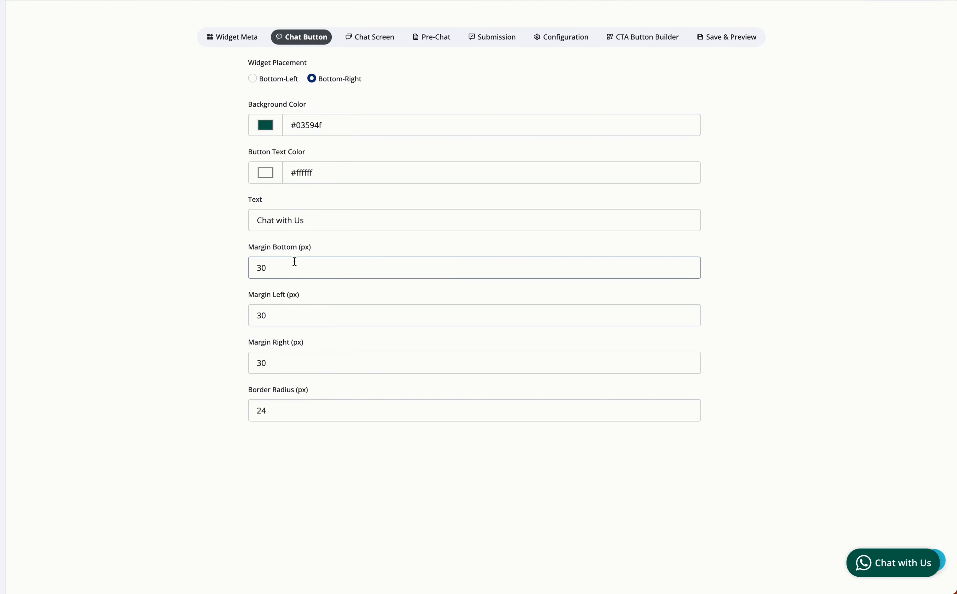
{"action": "type", "text": "0"}
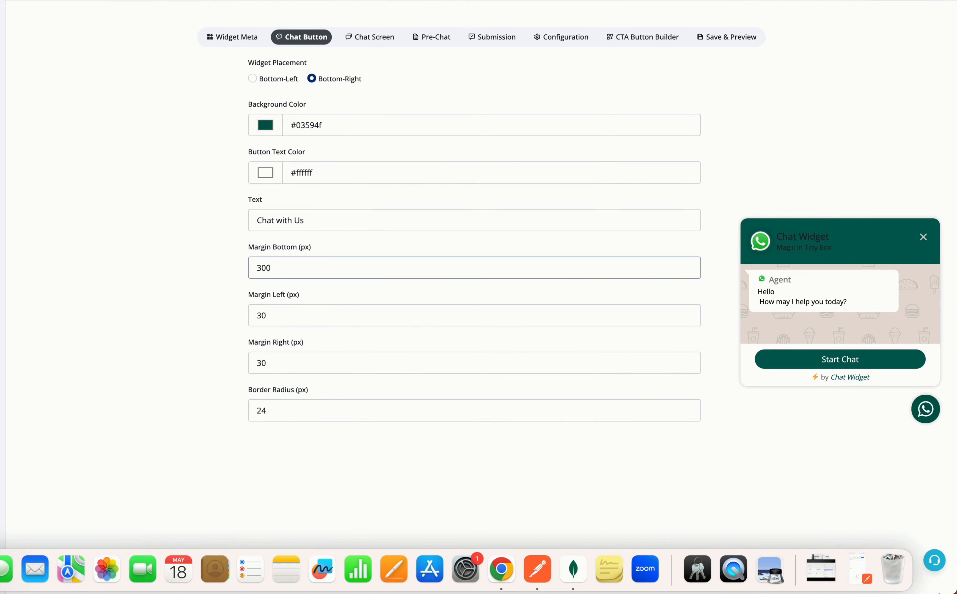
{"action": "key", "text": "BackSpace"}
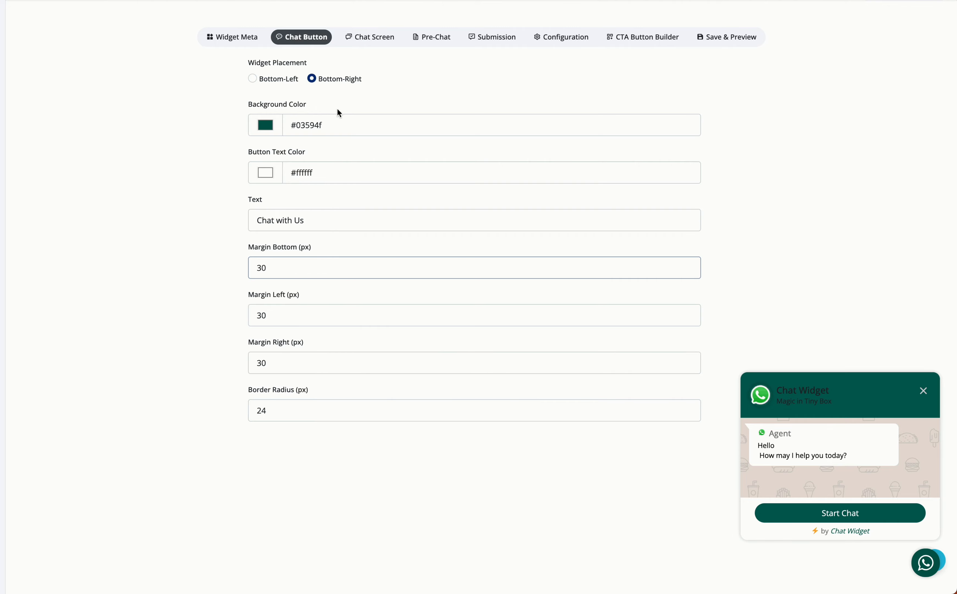
- Try border radii of 10, 0, 90, 50, 45 and 80 px on the chat button
{"action": "double_click", "coordinate": [285, 412]}
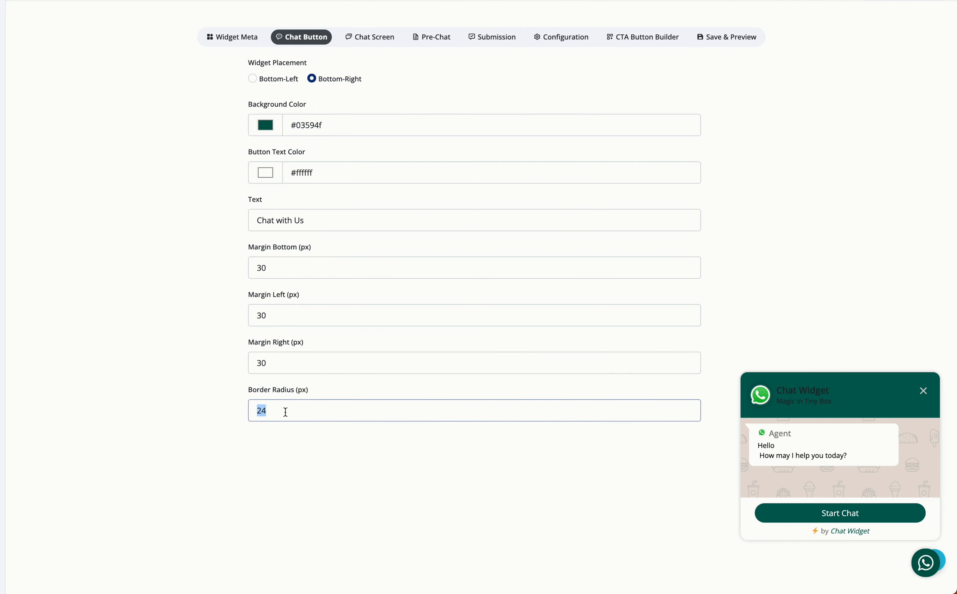
{"action": "type", "text": "10"}
{"action": "key", "text": "BackSpace"}
{"action": "key", "text": "BackSpace"}
{"action": "type", "text": "0"}
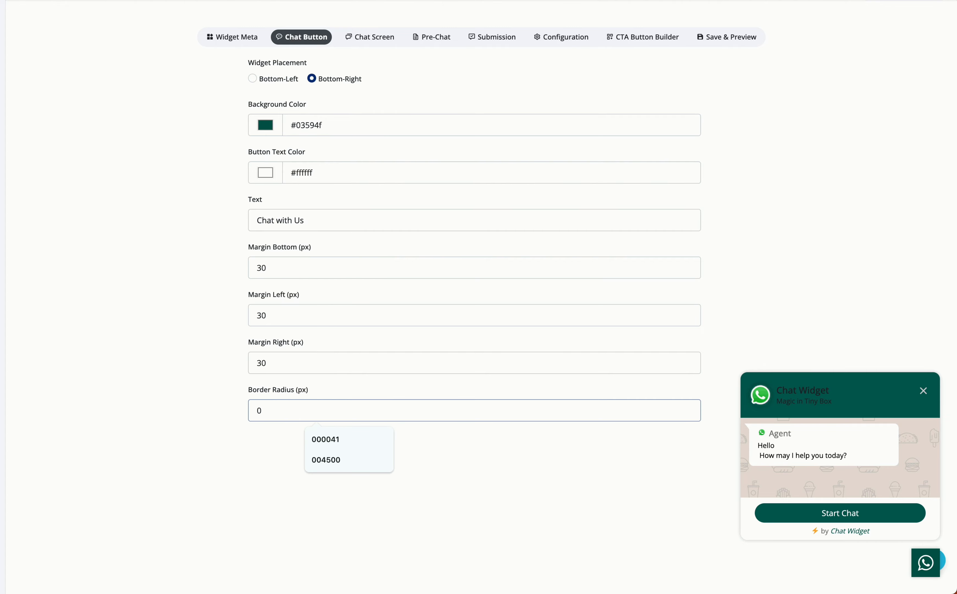
{"action": "key", "text": "BackSpace"}
{"action": "type", "text": "90"}
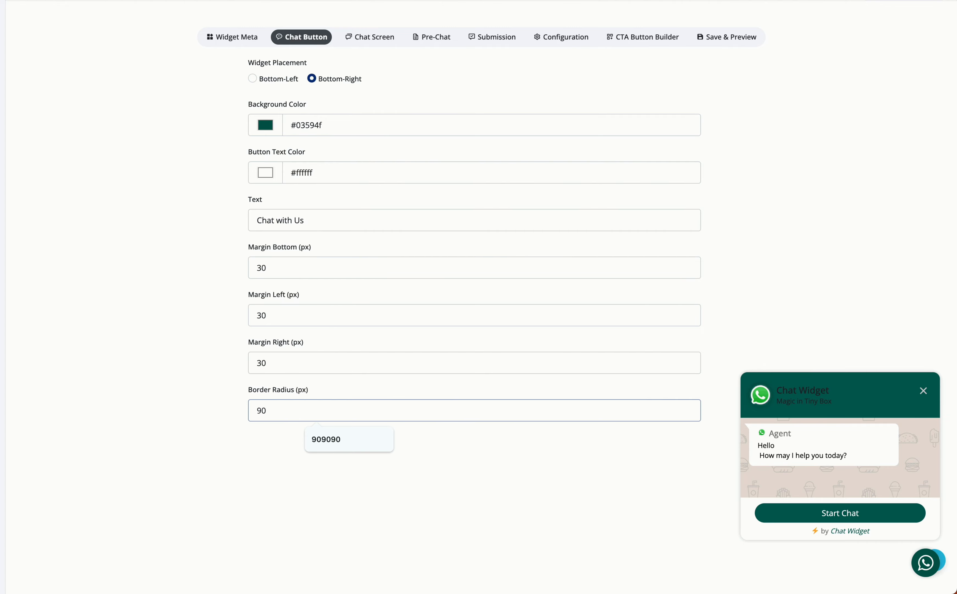
{"action": "key", "text": "BackSpace"}
{"action": "key", "text": "BackSpace"}
{"action": "type", "text": "50"}
{"action": "key", "text": "BackSpace"}
{"action": "key", "text": "BackSpace"}
{"action": "type", "text": "45"}
{"action": "key", "text": "BackSpace"}
{"action": "key", "text": "BackSpace"}
{"action": "type", "text": "80"}
- Set the chat button's border radius to 20 px
{"action": "key", "text": "BackSpace"}
{"action": "key", "text": "BackSpace"}
{"action": "type", "text": "20"}
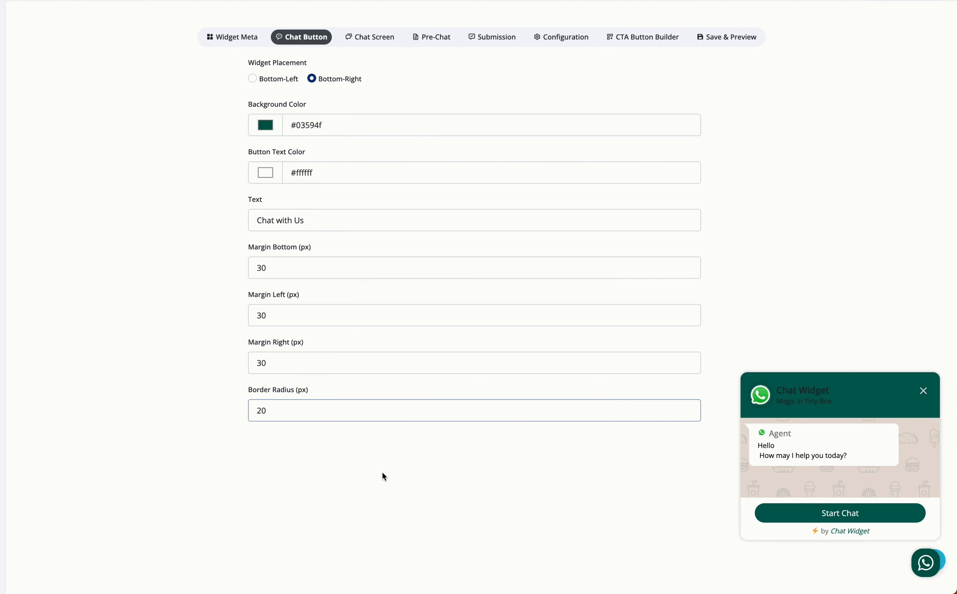
- Open the chat screen settings and set the brand title to Brand Name
{"action": "left_click", "coordinate": [361, 42]}
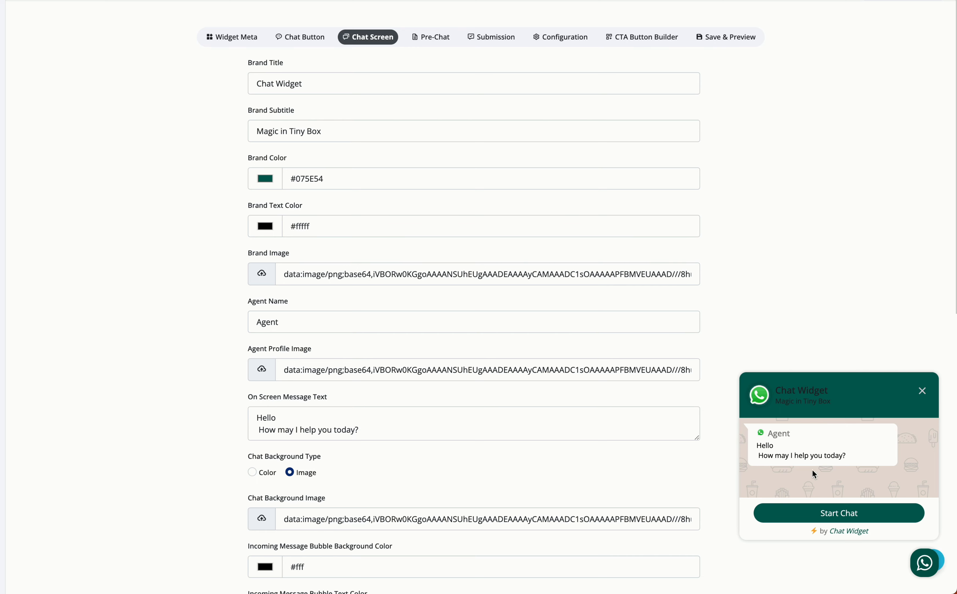
{"action": "left_click_drag", "start_coordinate": [832, 391], "coordinate": [780, 389]}
{"action": "double_click", "coordinate": [297, 83]}
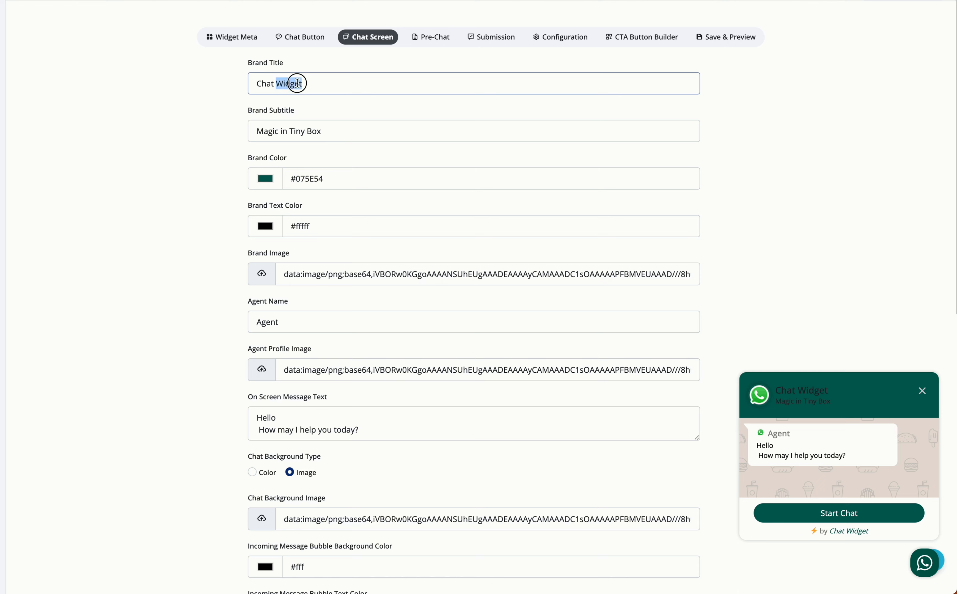
{"action": "type", "text": "With U"}
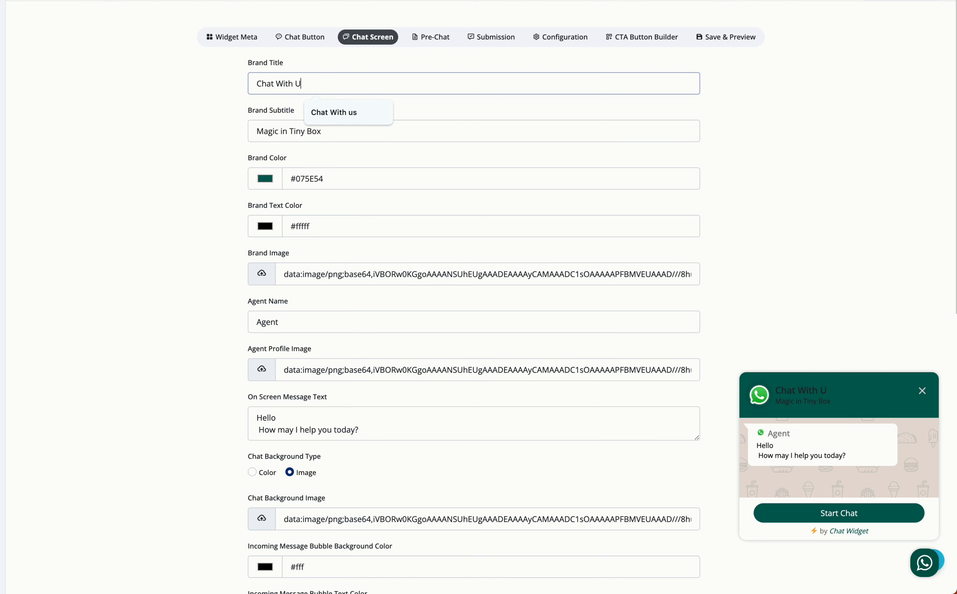
{"action": "key", "text": "ctrl+a"}
{"action": "type", "text": "Suppo"}
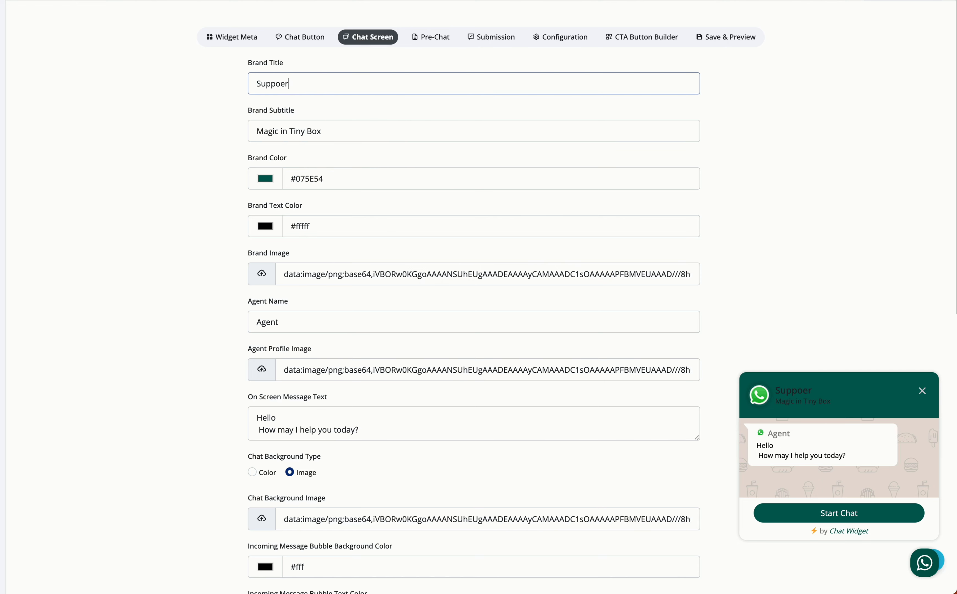
{"action": "type", "text": "rt Tea"}
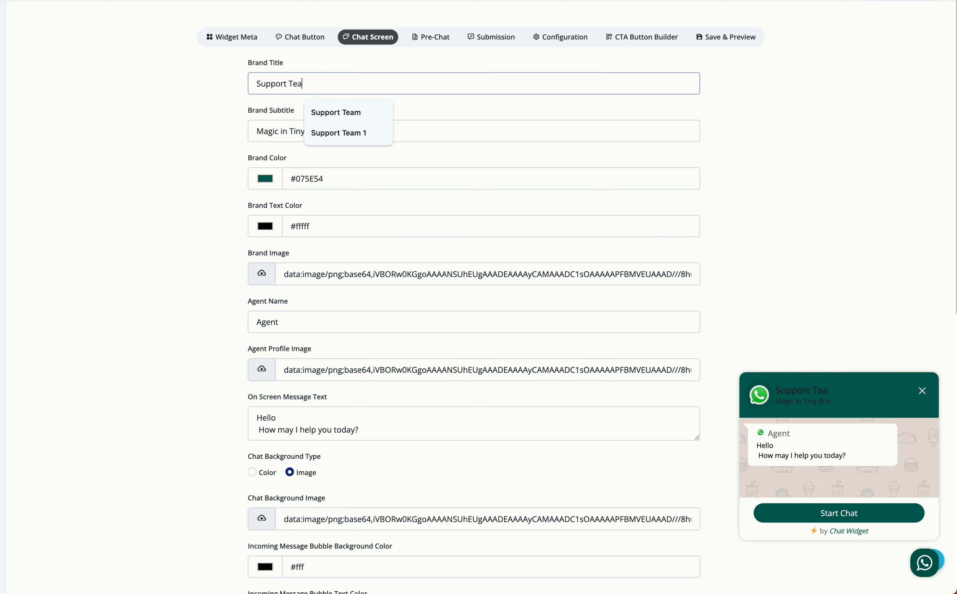
{"action": "key", "text": "ctrl+a"}
{"action": "type", "text": "Brand Name"}
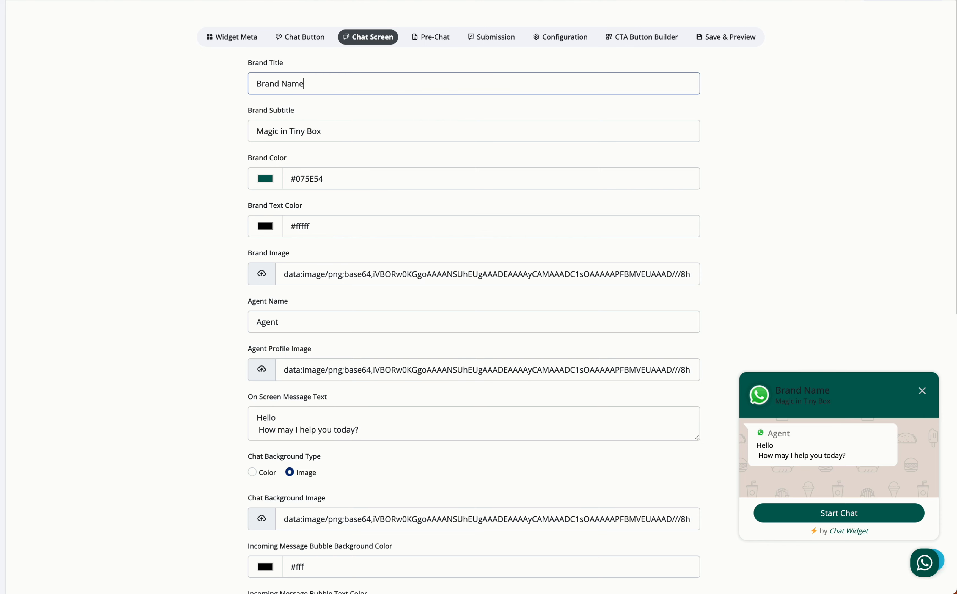
- Clear the brand subtitle and set the brand text color to white #ffffff
{"action": "left_click", "coordinate": [297, 132]}
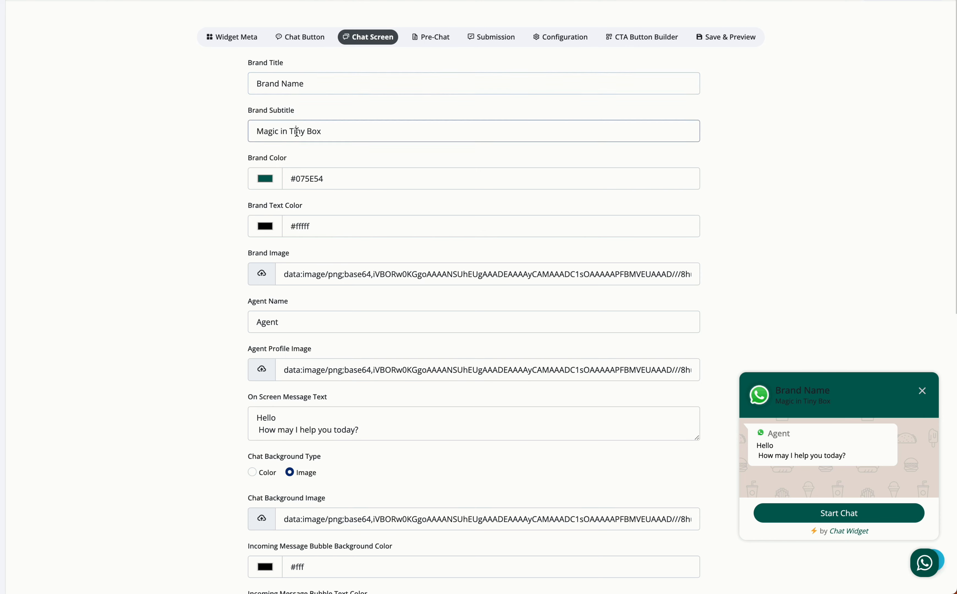
{"action": "key", "text": "ctrl+a"}
{"action": "key", "text": "BackSpace"}
{"action": "left_click", "coordinate": [263, 226]}
{"action": "left_click_drag", "start_coordinate": [295, 247], "coordinate": [245, 228]}
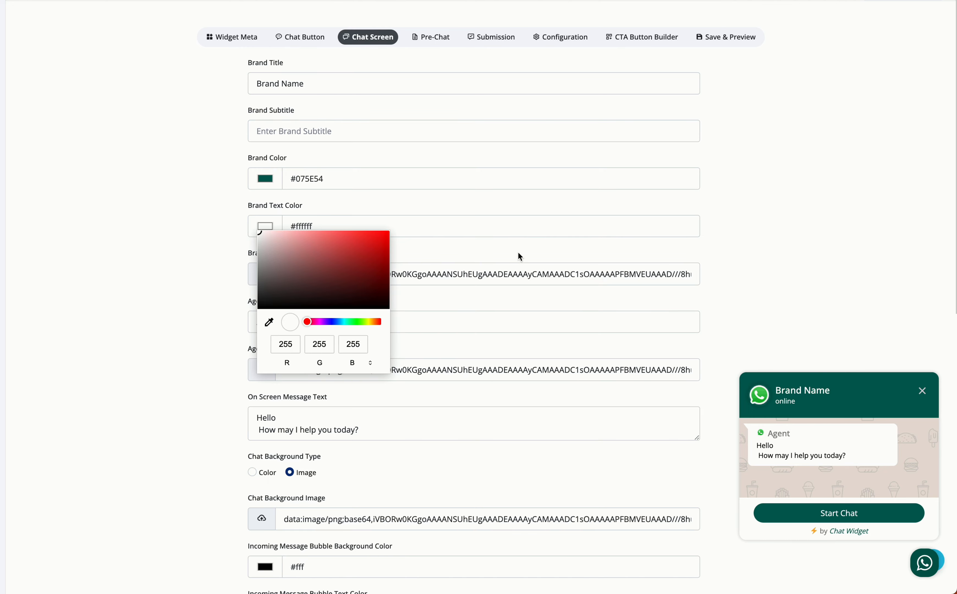
{"action": "left_click", "coordinate": [509, 209]}
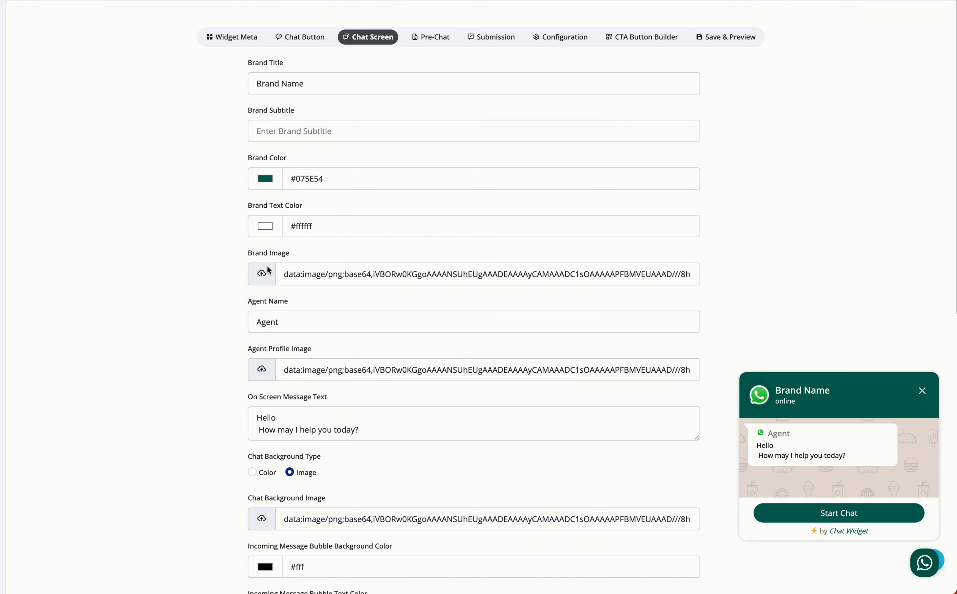
- Set the agent name on the chat screen to Support Team
{"action": "triple_click", "coordinate": [294, 274]}
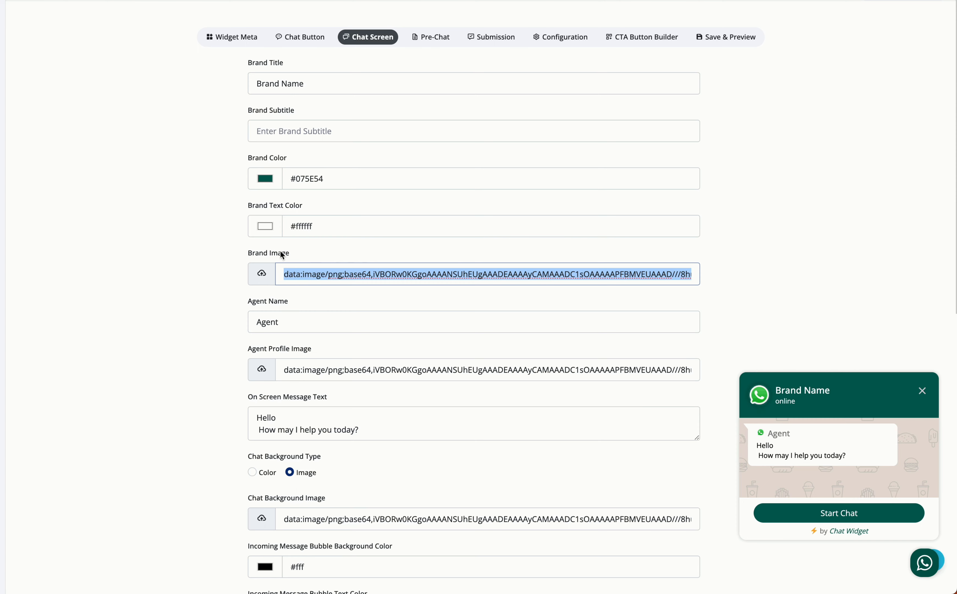
{"action": "left_click", "coordinate": [771, 429]}
{"action": "double_click", "coordinate": [771, 429]}
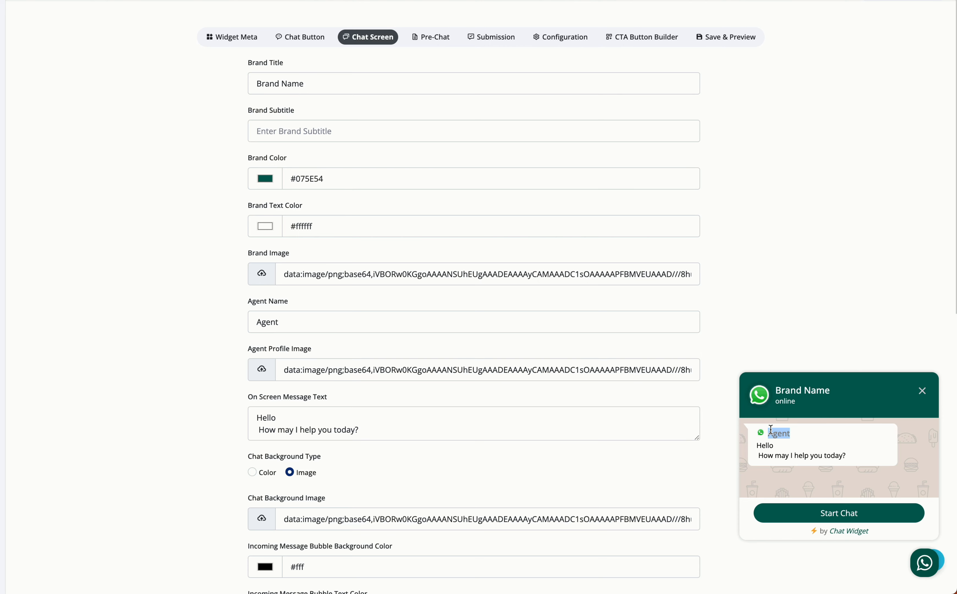
{"action": "triple_click", "coordinate": [466, 319]}
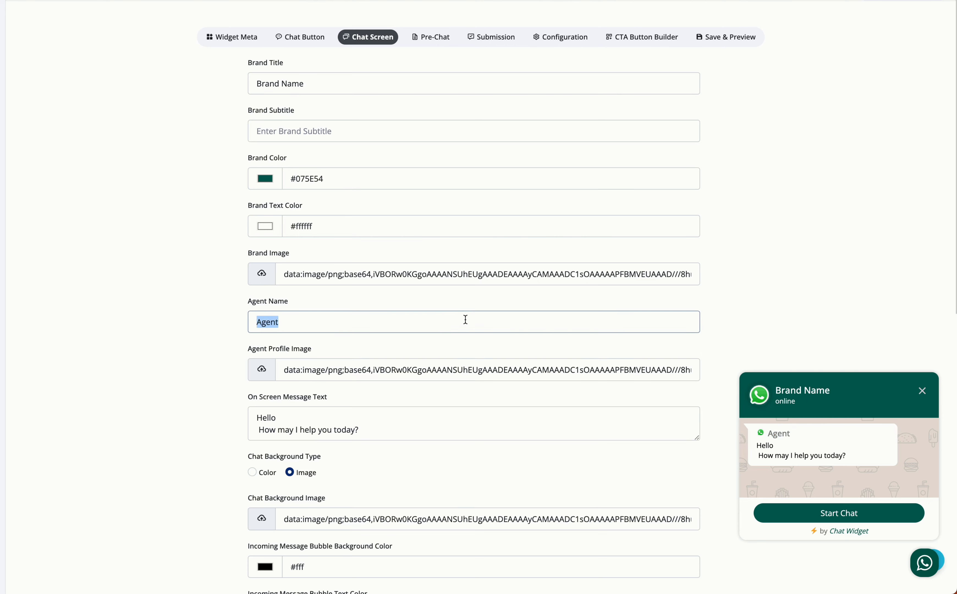
{"action": "type", "text": "Support Team"}
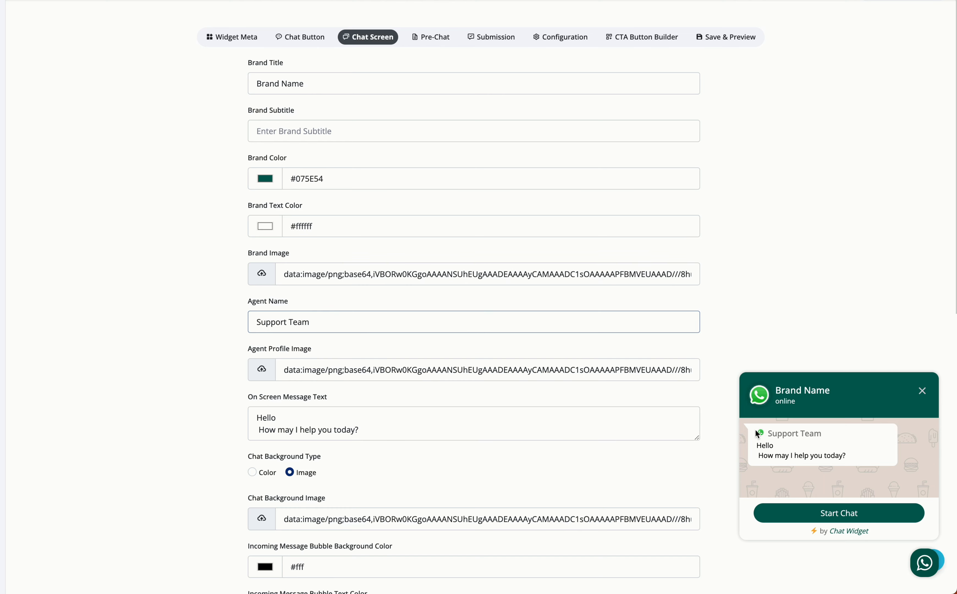
{"action": "triple_click", "coordinate": [763, 433]}
{"action": "left_click", "coordinate": [763, 433]}
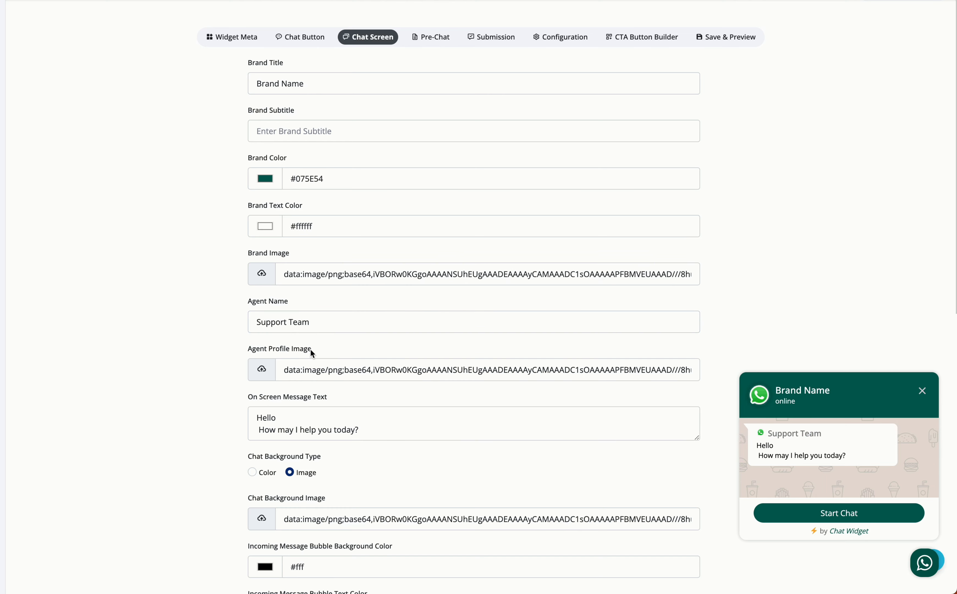
- Remove the leading space before "How may I help you today?" in the on-screen message text
{"action": "scroll", "coordinate": [311, 348], "scroll_direction": "down", "scroll_amount": 3}
{"action": "left_click", "coordinate": [259, 317]}
{"action": "key", "text": "BackSpace"}
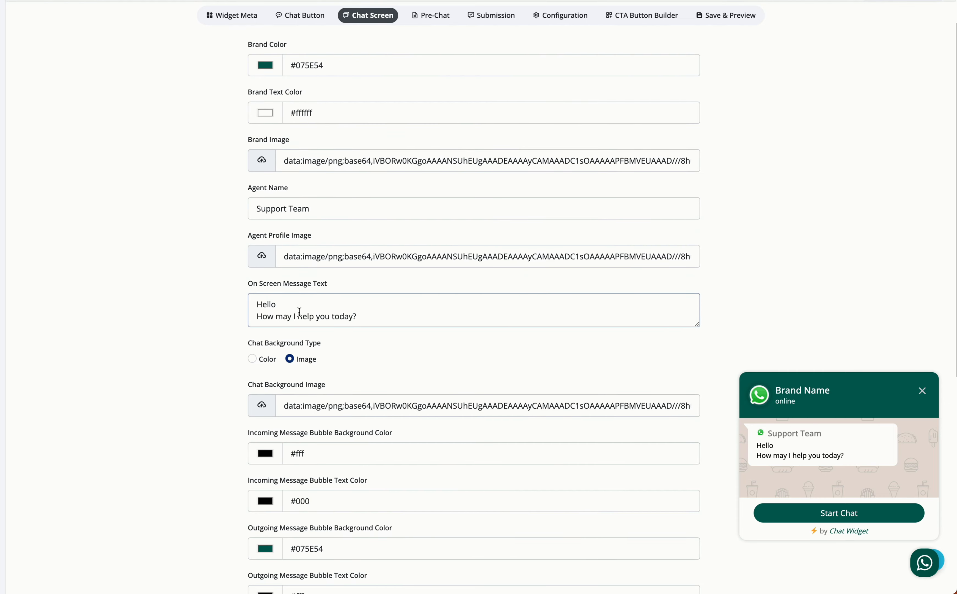
- Start a chat in the widget preview and check the message field placeholder and the footer branding
{"action": "left_click", "coordinate": [762, 518]}
{"action": "left_click", "coordinate": [779, 514]}
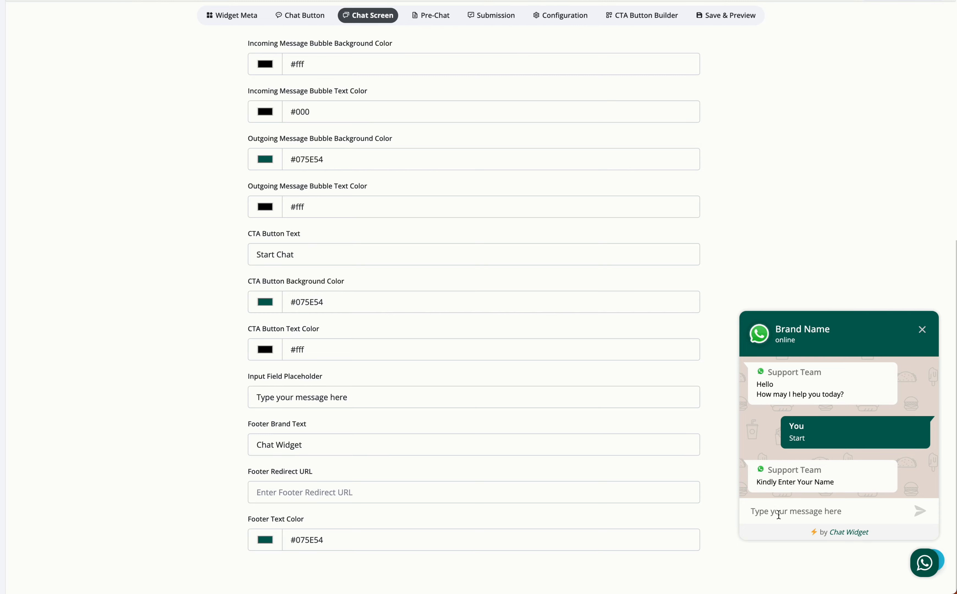
{"action": "triple_click", "coordinate": [387, 397]}
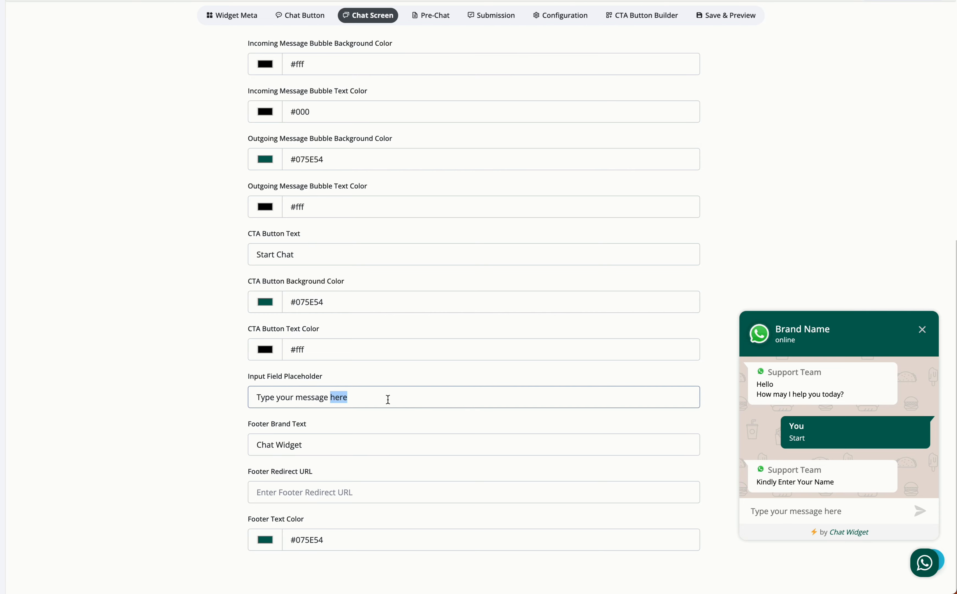
{"action": "left_click_drag", "start_coordinate": [870, 535], "coordinate": [813, 531]}
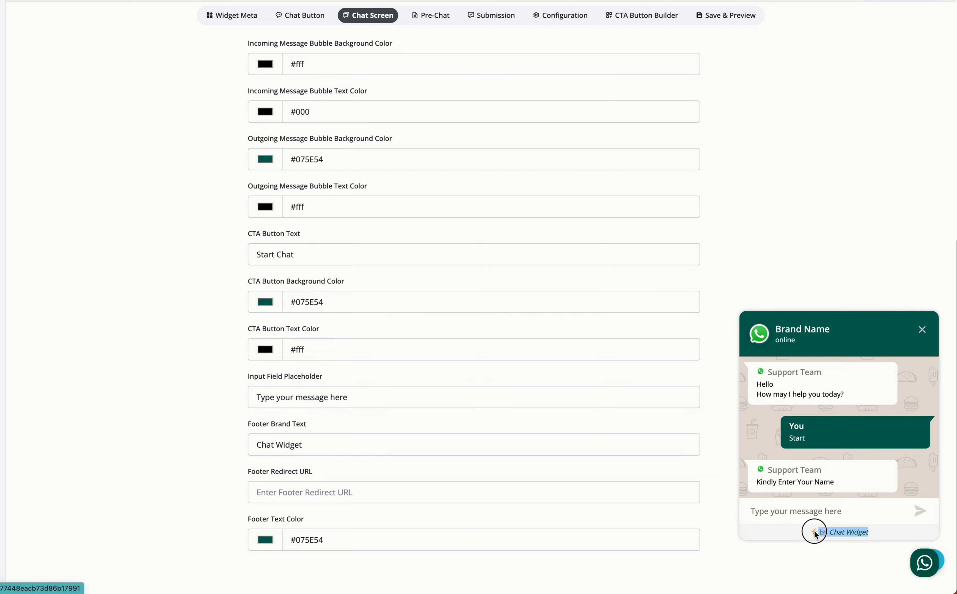
- Replace the footer brand text with Online Brand
{"action": "double_click", "coordinate": [423, 454]}
{"action": "triple_click", "coordinate": [422, 454]}
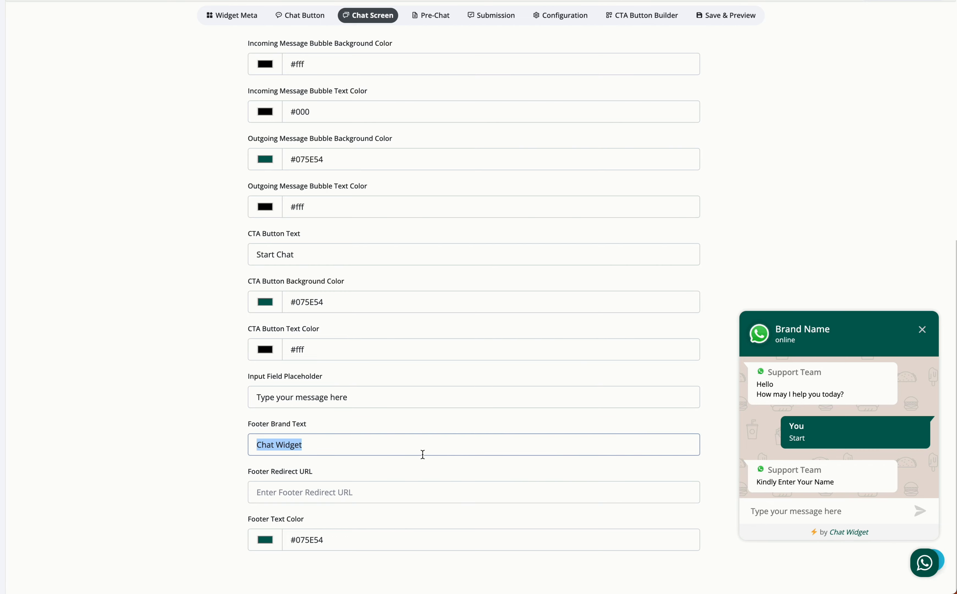
{"action": "key", "text": "BackSpace"}
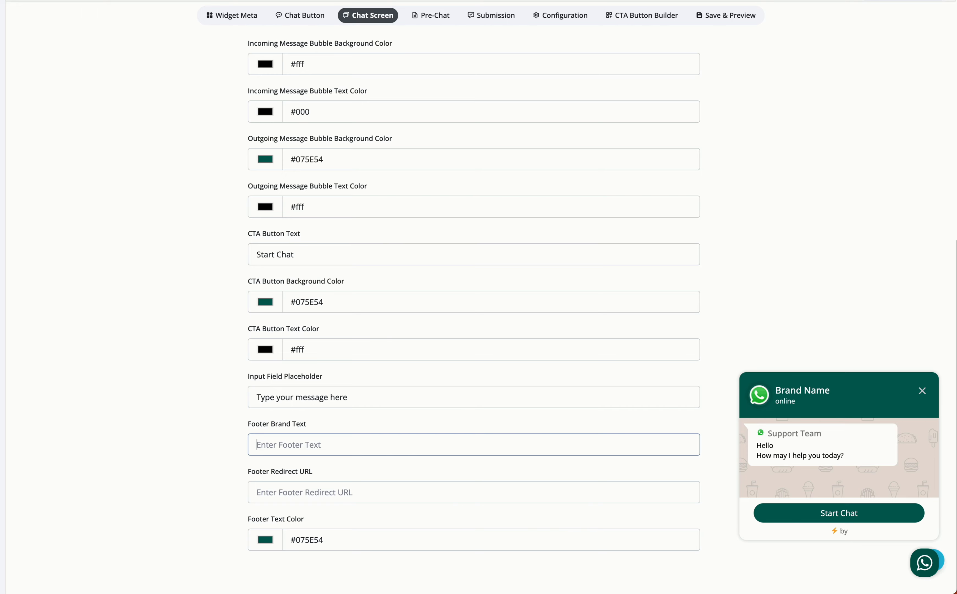
{"action": "type", "text": "Online Brand"}
{"action": "left_click", "coordinate": [409, 492]}
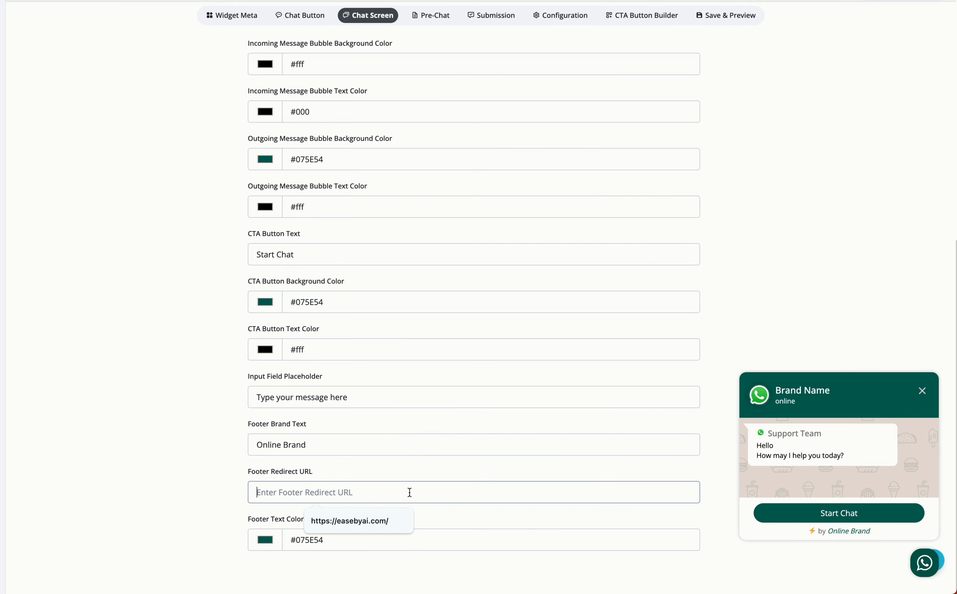
{"action": "type", "text": "https://go"}
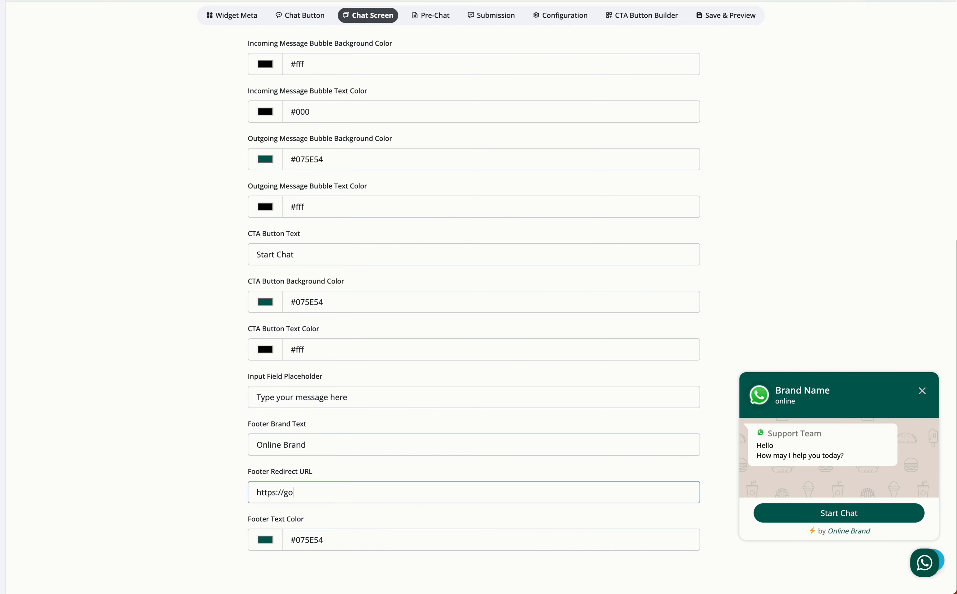
{"action": "type", "text": "ogle.com"}
{"action": "triple_click", "coordinate": [261, 442]}
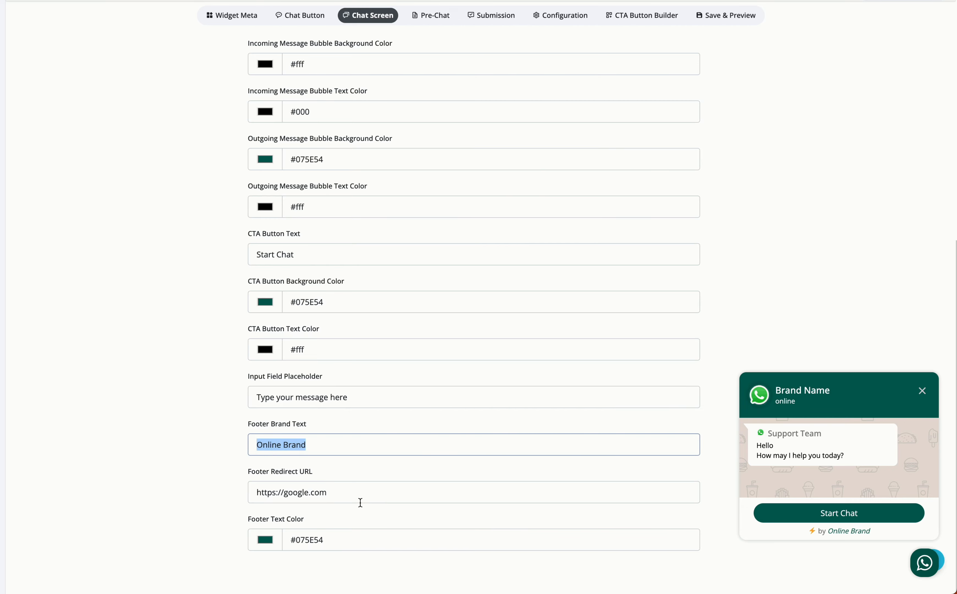
{"action": "key", "text": "Tab"}
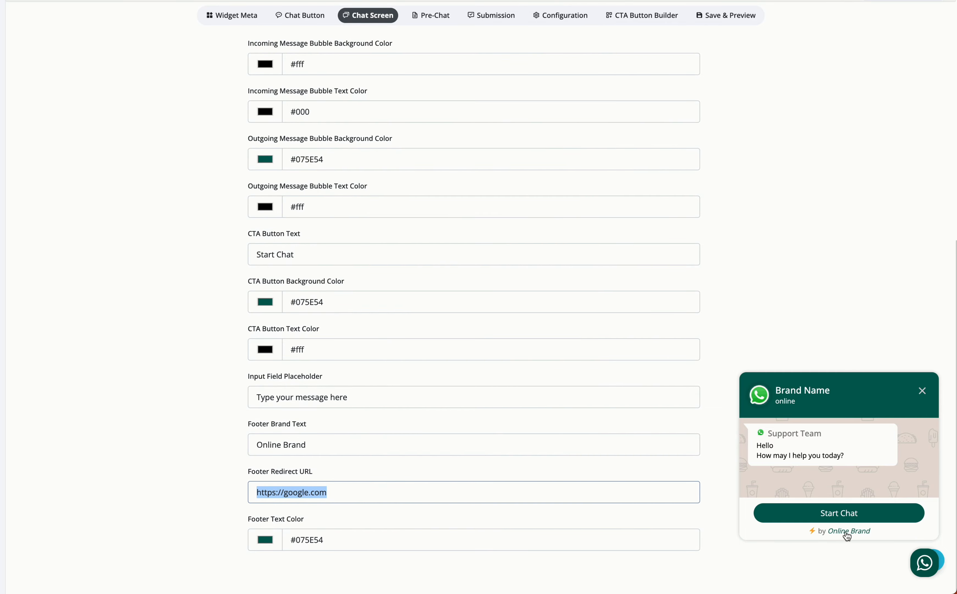
- Add a second question to the pre-chat form and set its input type to Date
{"action": "scroll", "coordinate": [439, 424], "scroll_direction": "up", "scroll_amount": 10}
{"action": "left_click", "coordinate": [421, 43]}
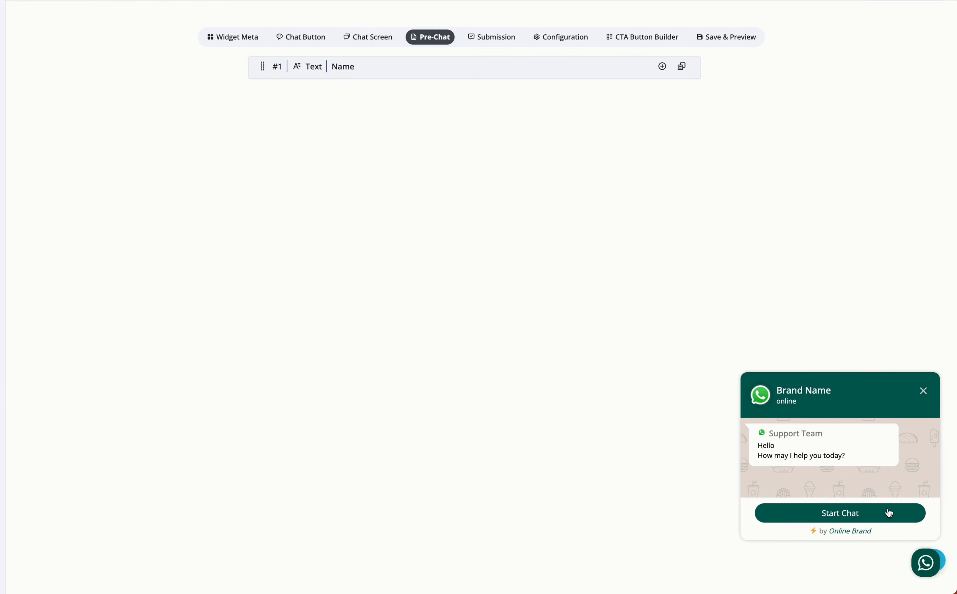
{"action": "left_click", "coordinate": [925, 391]}
{"action": "left_click", "coordinate": [900, 561]}
{"action": "left_click", "coordinate": [662, 66]}
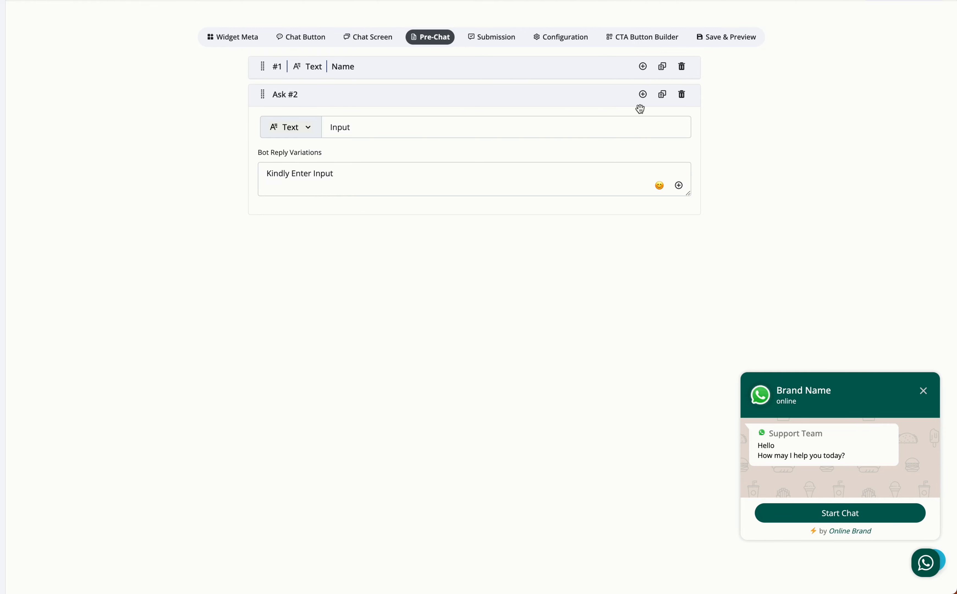
{"action": "left_click", "coordinate": [309, 127]}
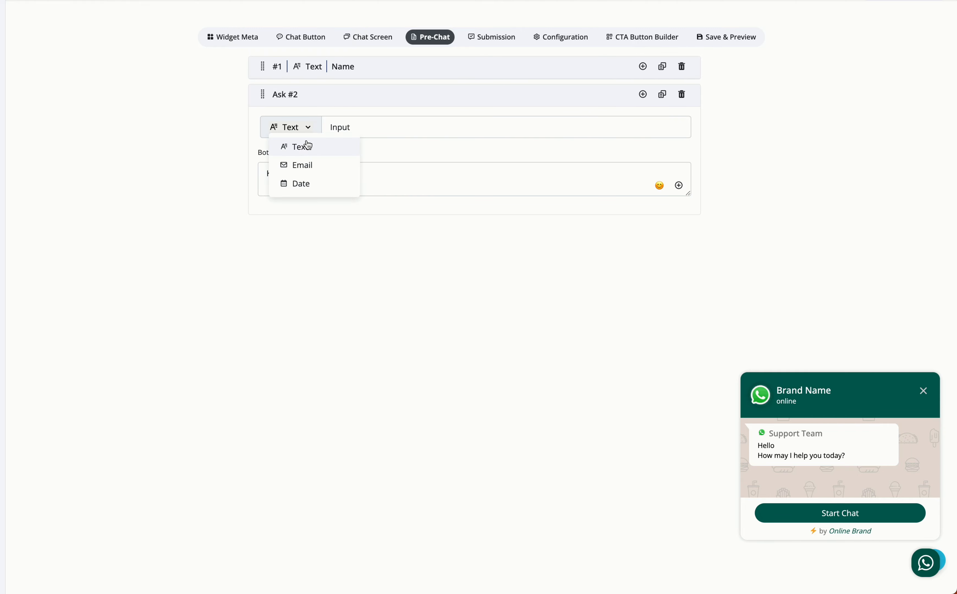
{"action": "left_click", "coordinate": [309, 183]}
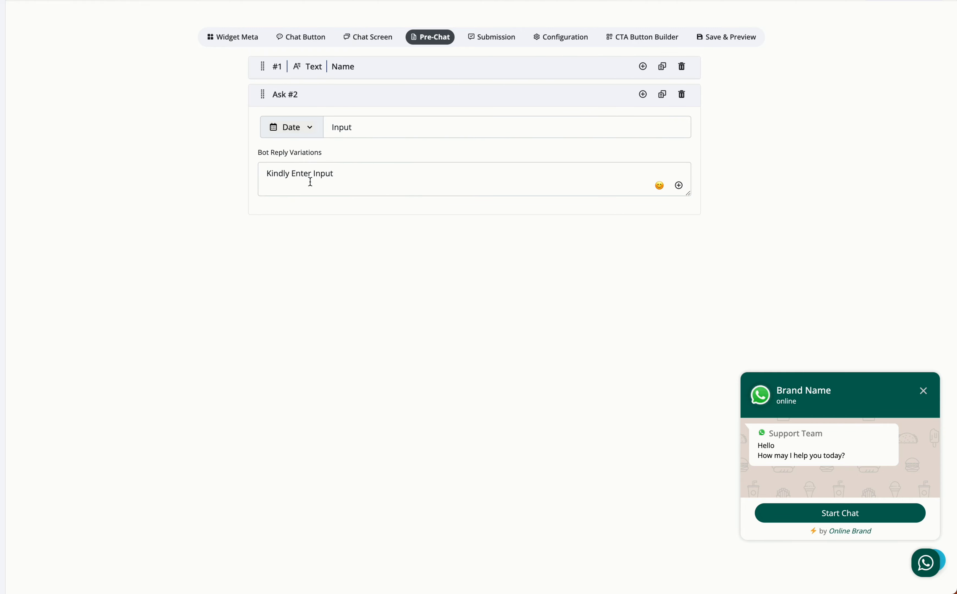
- Name the second pre-chat question Meeting Date and change its bot reply to "Kindly Select"
{"action": "left_click", "coordinate": [345, 134]}
{"action": "double_click", "coordinate": [344, 130]}
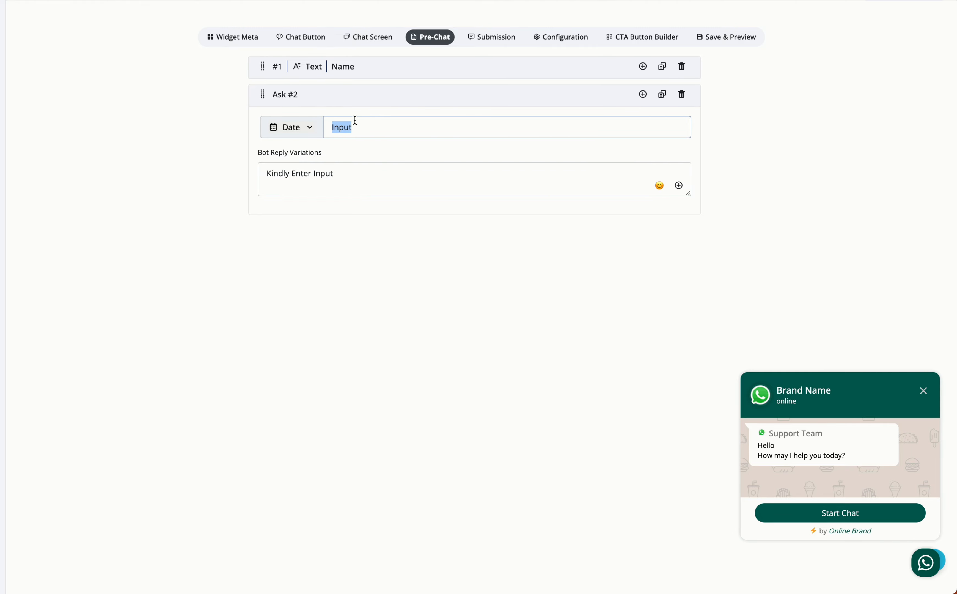
{"action": "type", "text": "Meeting Date"}
{"action": "triple_click", "coordinate": [324, 173]}
{"action": "left_click_drag", "start_coordinate": [292, 173], "coordinate": [334, 173]}
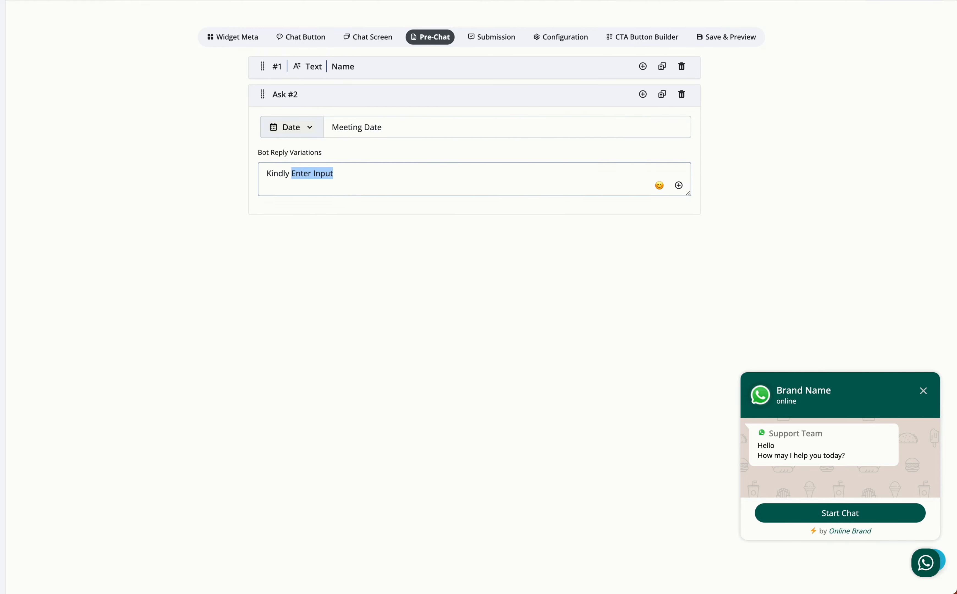
{"action": "type", "text": "Select"}
- Expand the Name question and add a third pre-chat question of type Email, named Email
{"action": "left_click", "coordinate": [386, 68]}
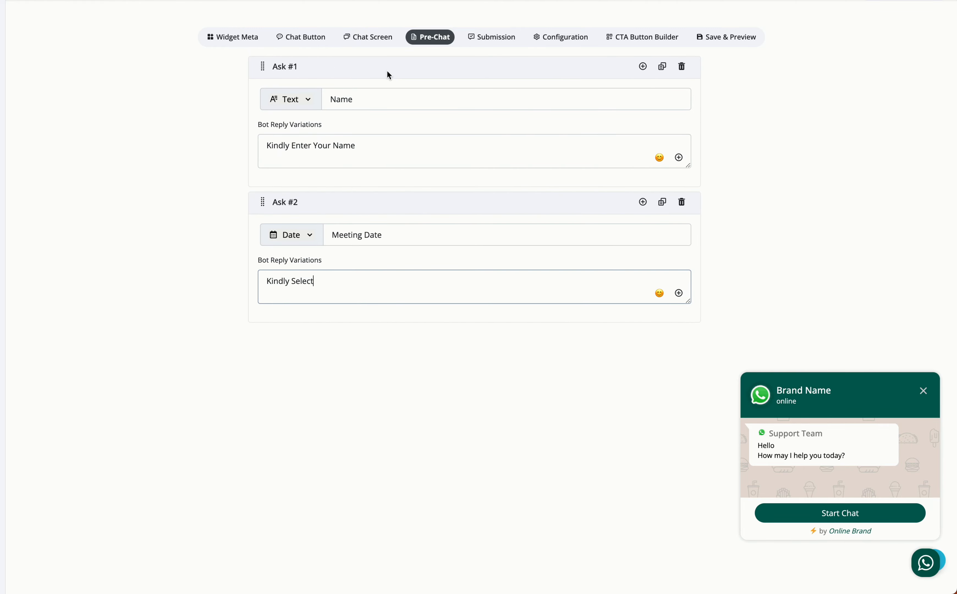
{"action": "left_click", "coordinate": [642, 66]}
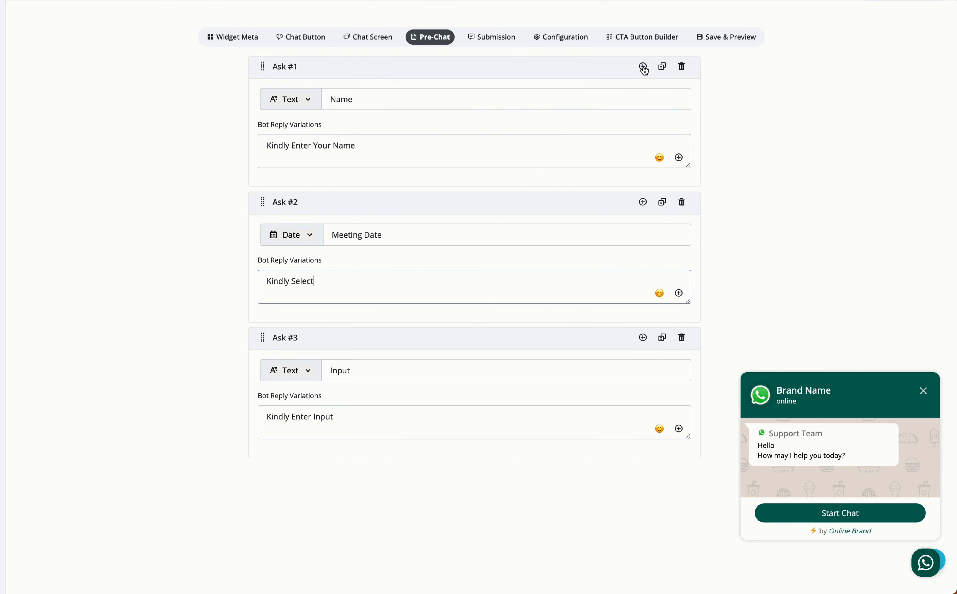
{"action": "left_click", "coordinate": [298, 368]}
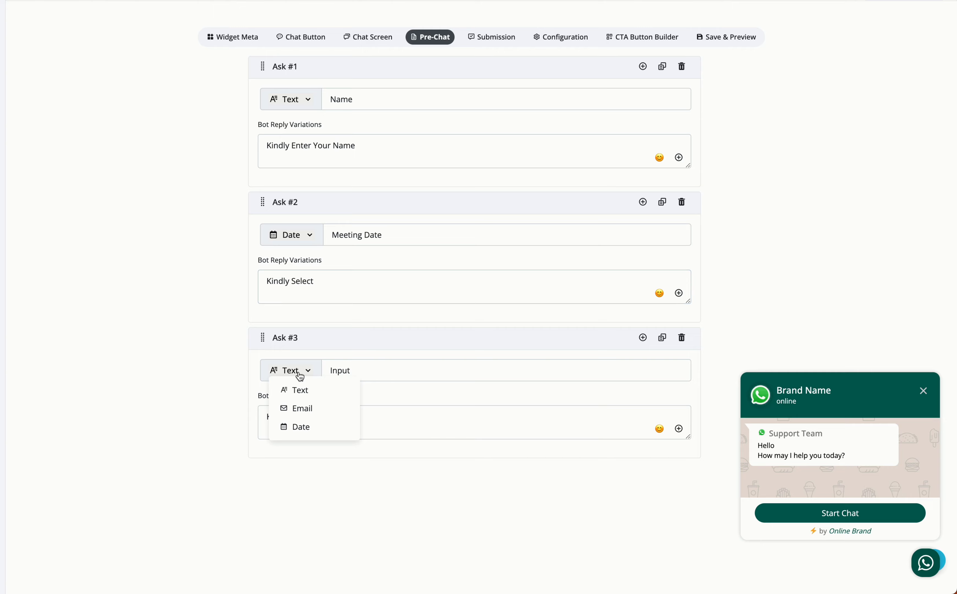
{"action": "left_click", "coordinate": [305, 418]}
{"action": "double_click", "coordinate": [354, 377]}
{"action": "type", "text": "Email"}
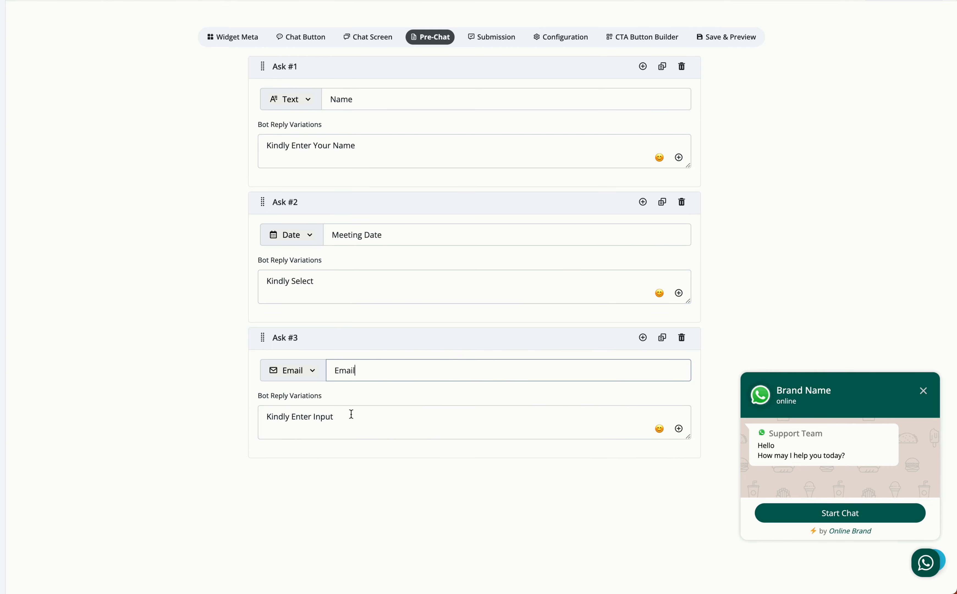
- Change the Email question's bot reply to "Kindly Enter Your Email" and the Meeting Date question's reply to "Kindly Enter Date"
{"action": "double_click", "coordinate": [333, 417]}
{"action": "left_click", "coordinate": [374, 416]}
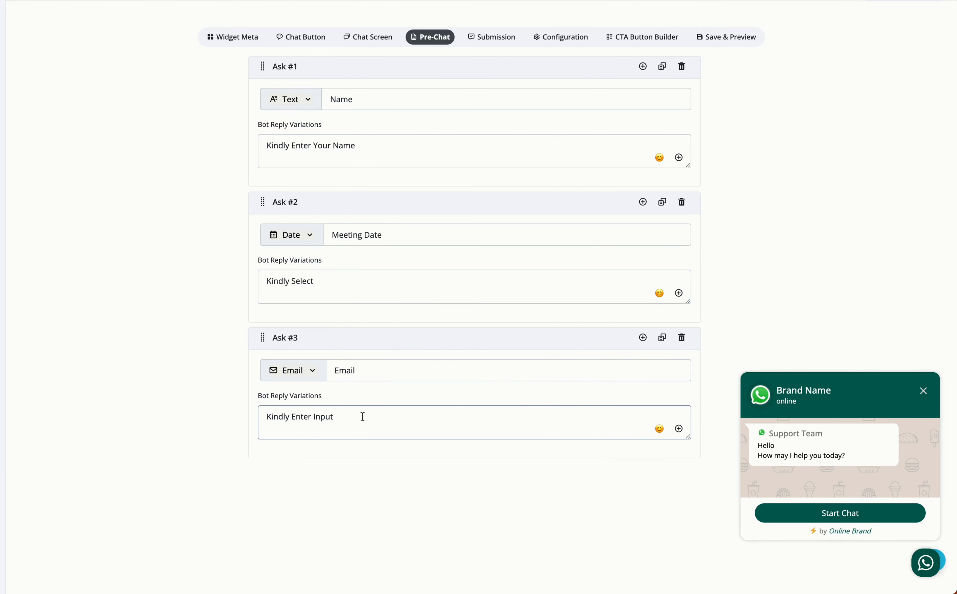
{"action": "key", "text": "BackSpace"}
{"action": "key", "text": "BackSpace"}
{"action": "key", "text": "BackSpace"}
{"action": "key", "text": "BackSpace"}
{"action": "key", "text": "BackSpace"}
{"action": "type", "text": "Your Email"}
- Test the pre-chat flow in the widget preview by answering with a name, "test" for the date, and an e-mail address
{"action": "left_click", "coordinate": [858, 513]}
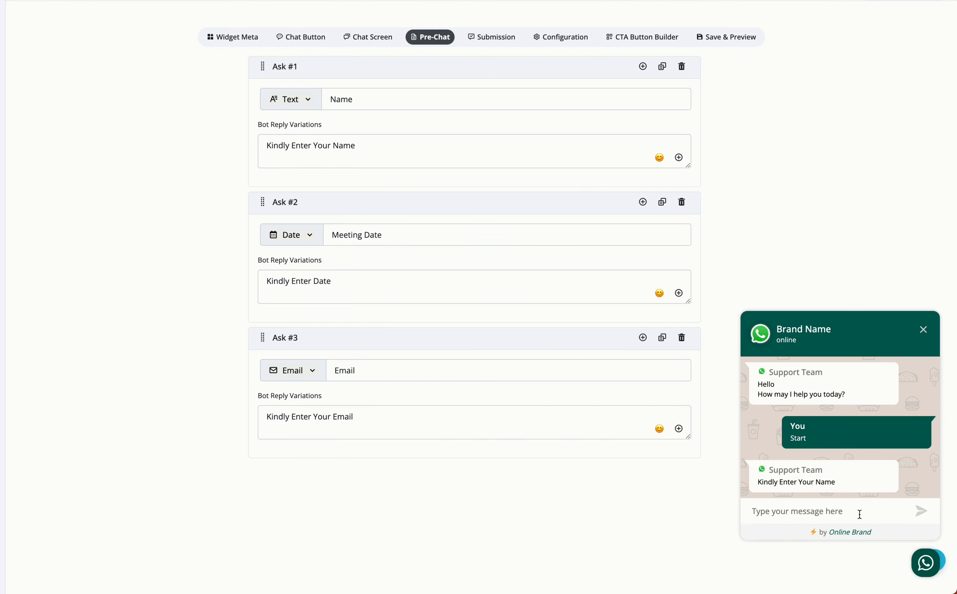
{"action": "type", "text": "aksh"}
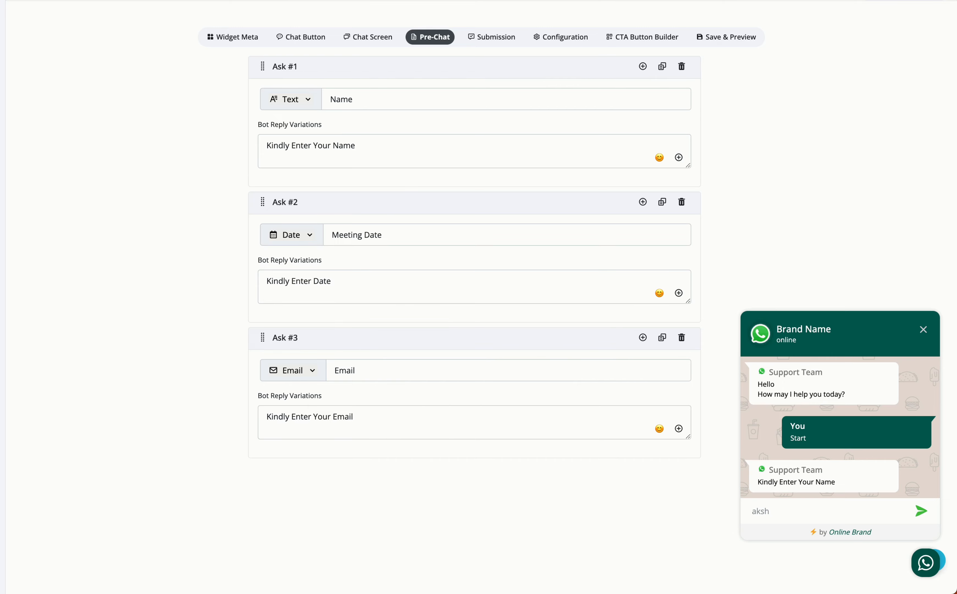
{"action": "key", "text": "Return"}
{"action": "type", "text": "test"}
{"action": "key", "text": "Return"}
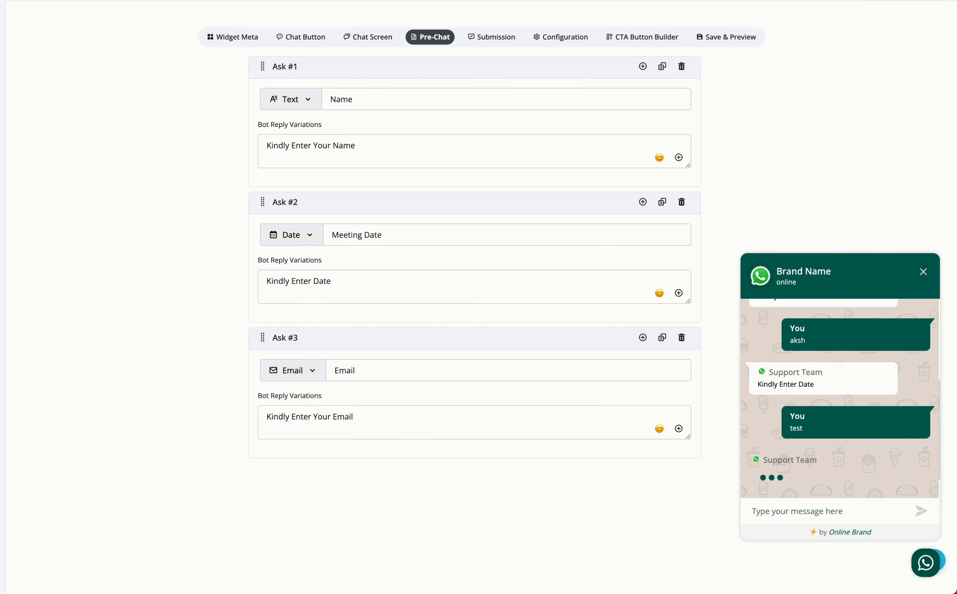
{"action": "type", "text": "test"}
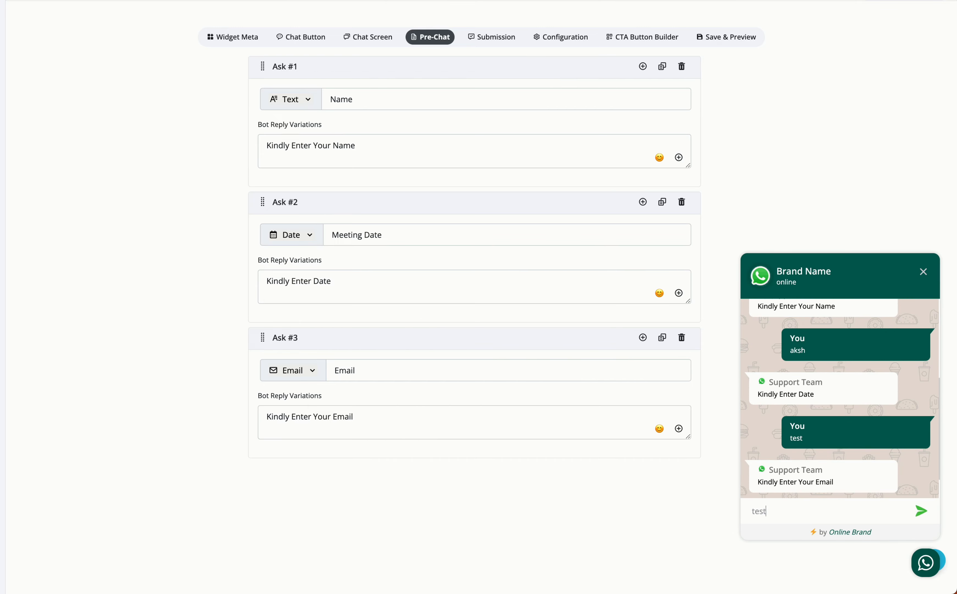
{"action": "type", "text": "@test.com"}
{"action": "key", "text": "Return"}
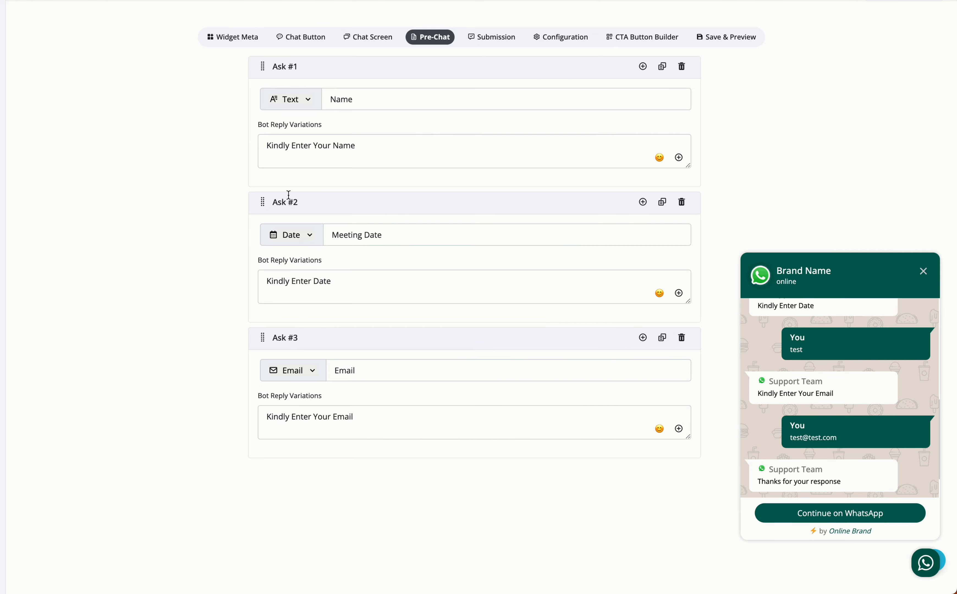
- Replace the pre-filled message in the submission settings with "Hi !"
{"action": "left_click", "coordinate": [507, 43]}
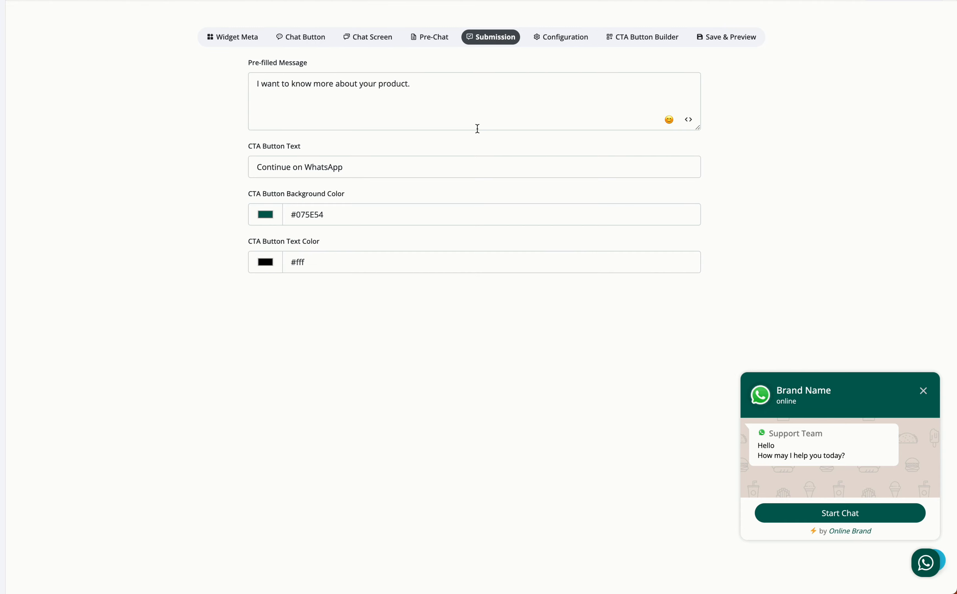
{"action": "left_click_drag", "start_coordinate": [269, 97], "coordinate": [183, 78]}
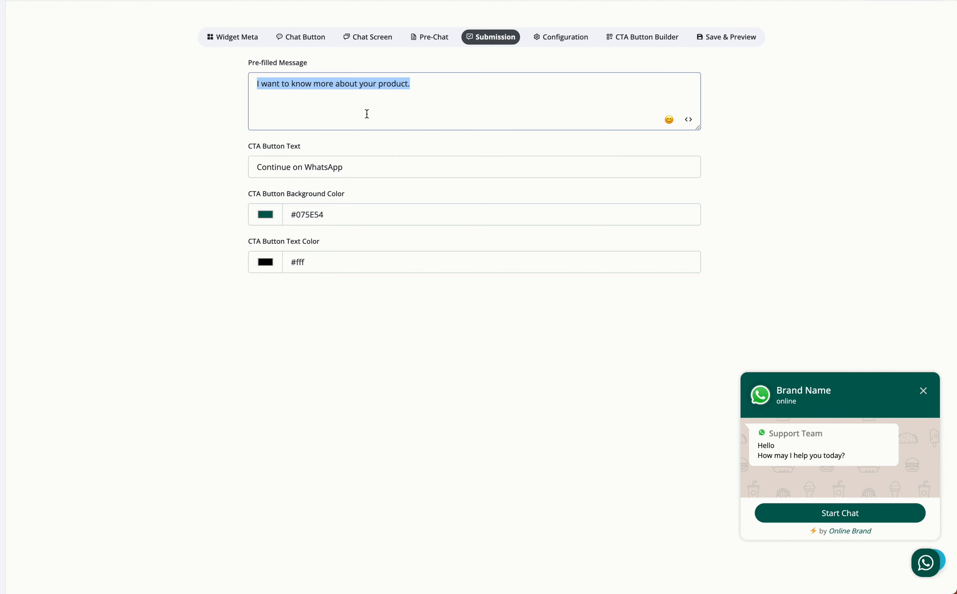
{"action": "double_click", "coordinate": [357, 164]}
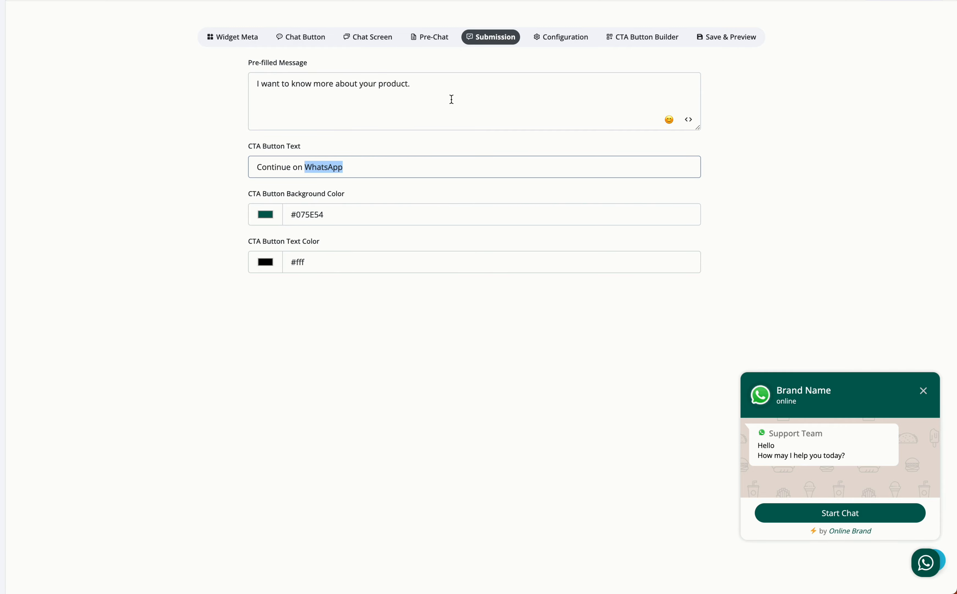
{"action": "left_click_drag", "start_coordinate": [451, 99], "coordinate": [245, 81]}
{"action": "type", "text": "Hi !"}
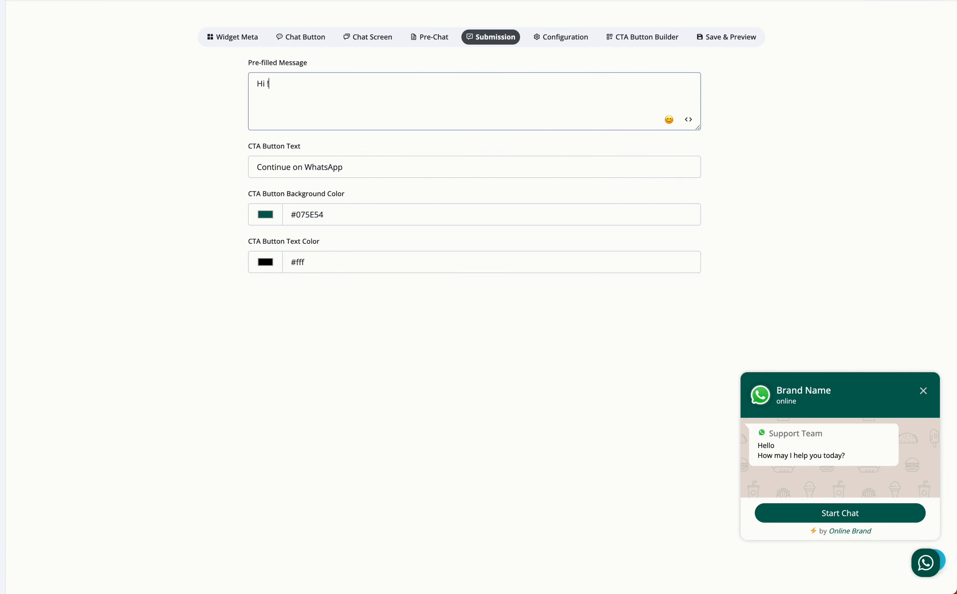
- Examine the widget's configuration options, toggle the preview widget closed and open, and start a preview chat
{"action": "left_click", "coordinate": [546, 37]}
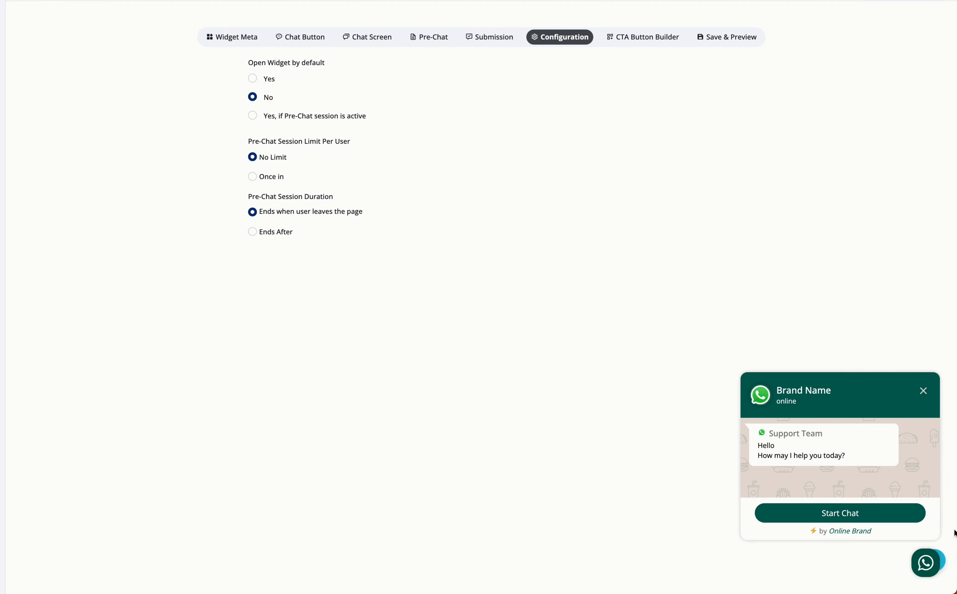
{"action": "left_click", "coordinate": [926, 575]}
{"action": "left_click", "coordinate": [926, 575]}
{"action": "left_click", "coordinate": [797, 509]}
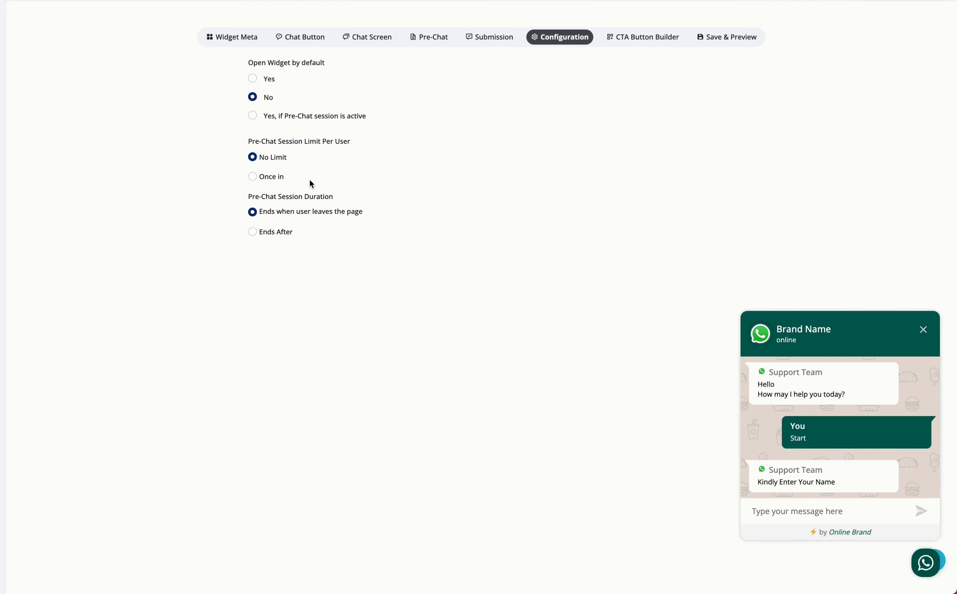
- Try the Once in option for the pre-chat session limit, check its time units, and restore No Limit
{"action": "left_click", "coordinate": [281, 177]}
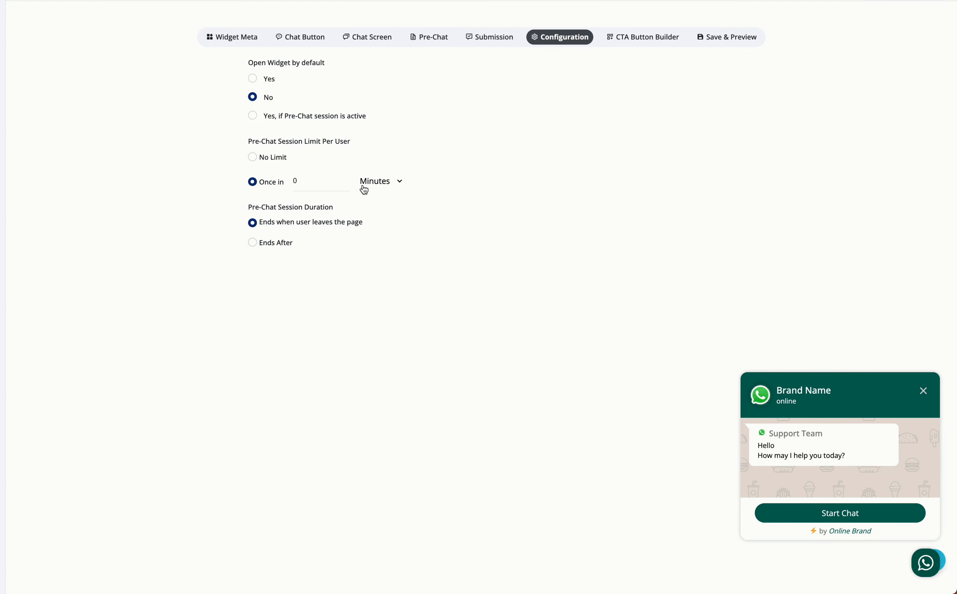
{"action": "left_click", "coordinate": [371, 183]}
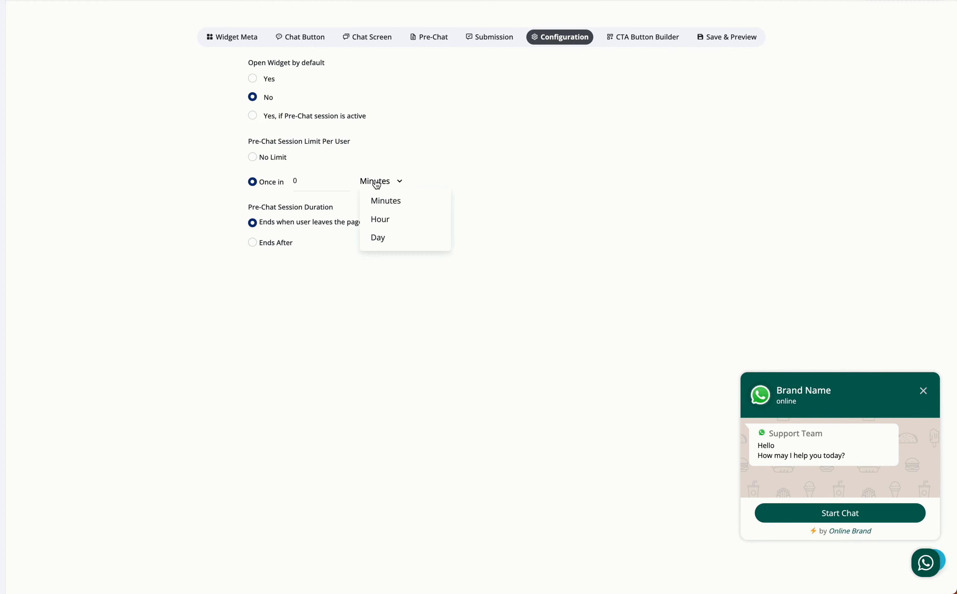
{"action": "left_click", "coordinate": [258, 159]}
{"action": "left_click", "coordinate": [254, 158]}
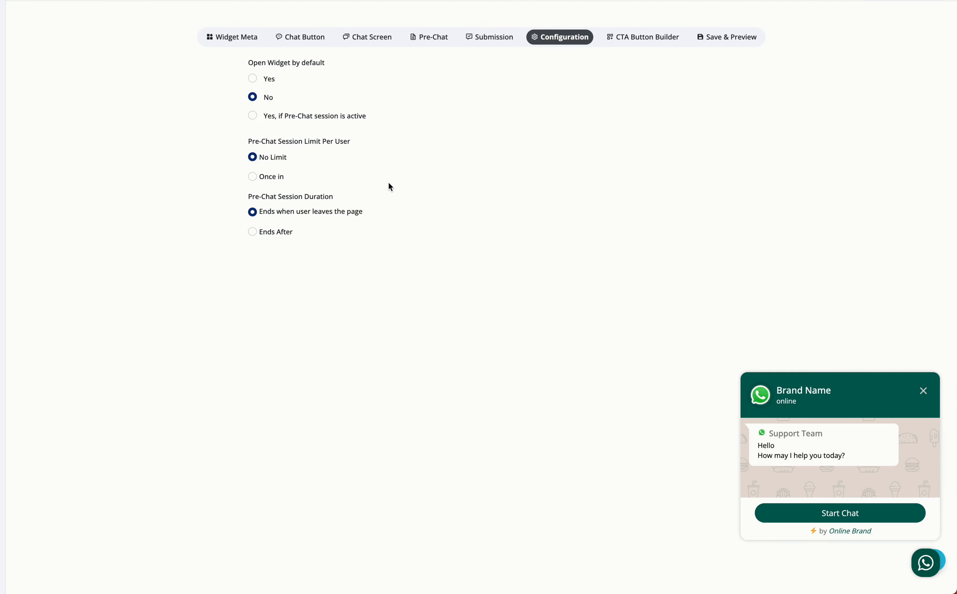
- Try the Ends After option for the pre-chat session duration, check its time units, and restore Ends when user leaves the page
{"action": "left_click_drag", "start_coordinate": [244, 197], "coordinate": [322, 193]}
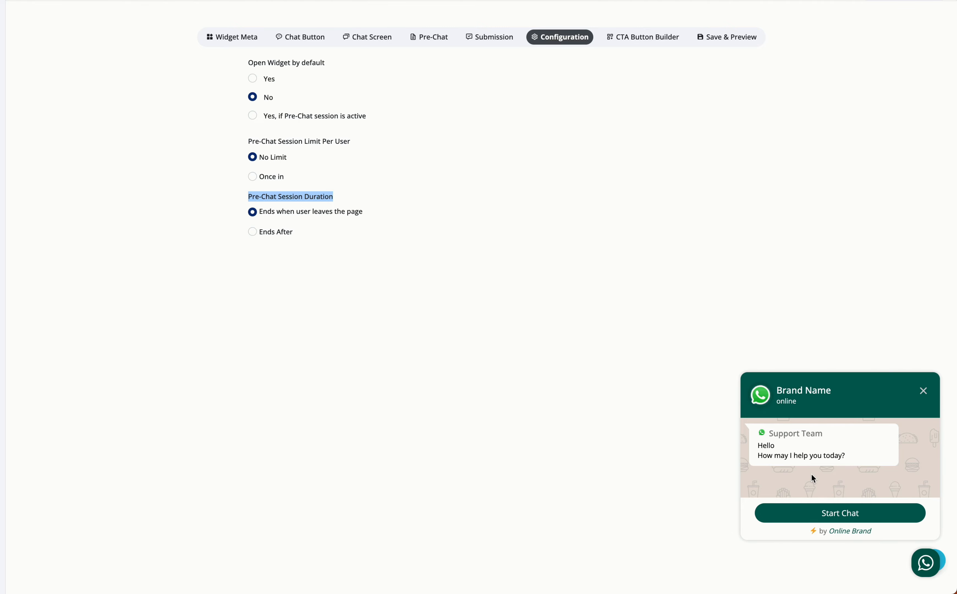
{"action": "left_click", "coordinate": [854, 518]}
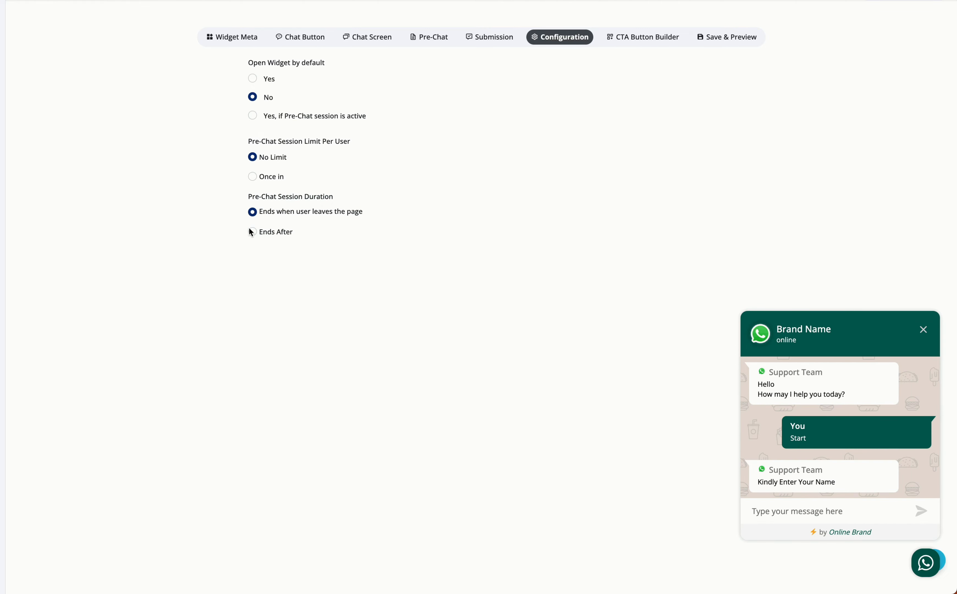
{"action": "left_click", "coordinate": [258, 232]}
{"action": "left_click", "coordinate": [385, 237]}
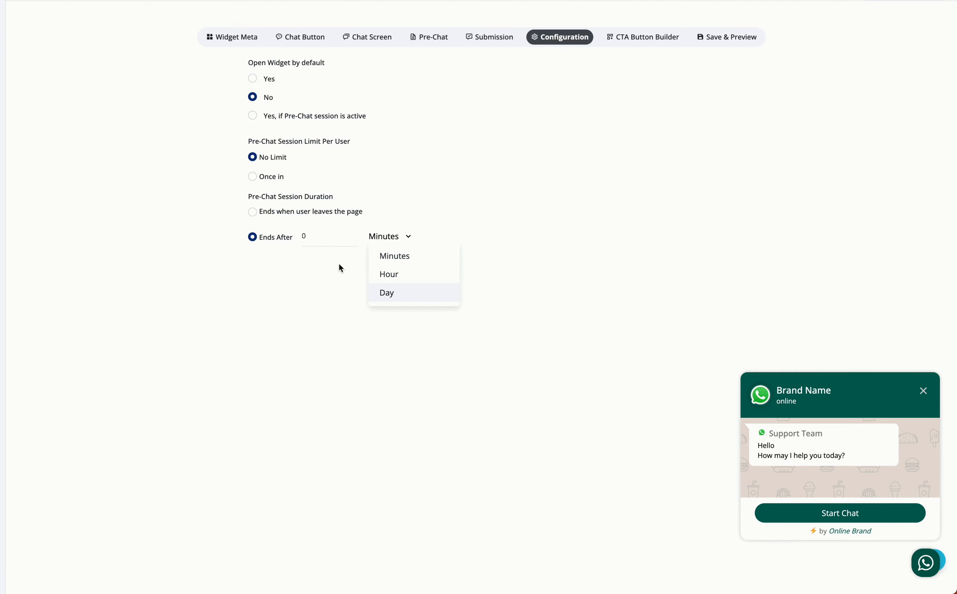
{"action": "left_click", "coordinate": [253, 213]}
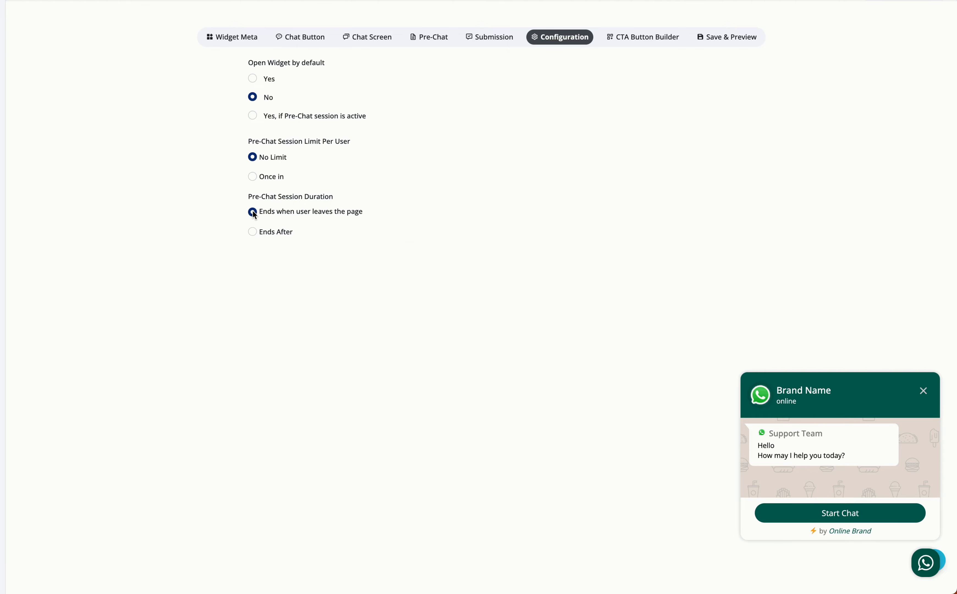
- Display the widget's embed script and save the widget
{"action": "left_click", "coordinate": [713, 40]}
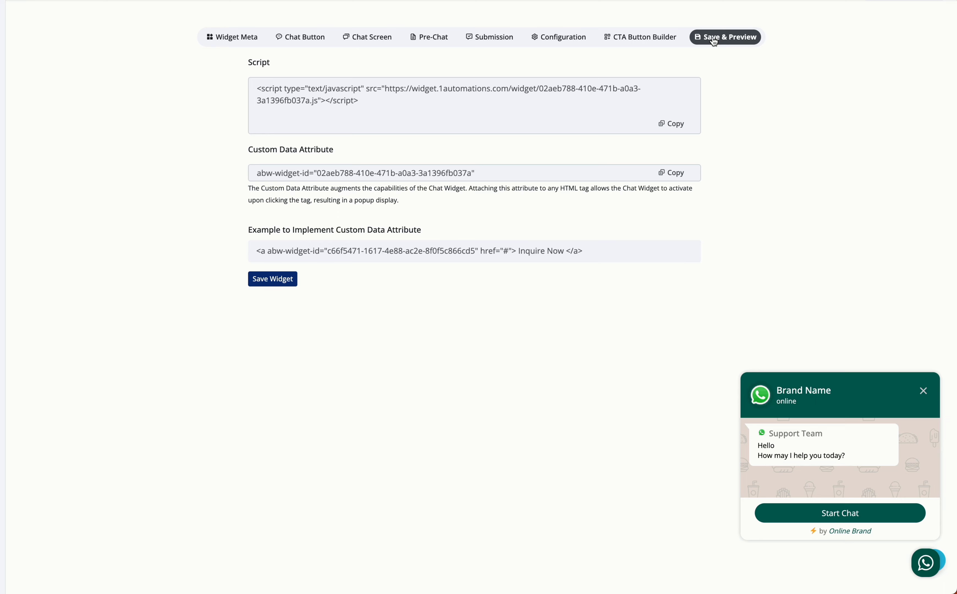
{"action": "left_click", "coordinate": [292, 286]}
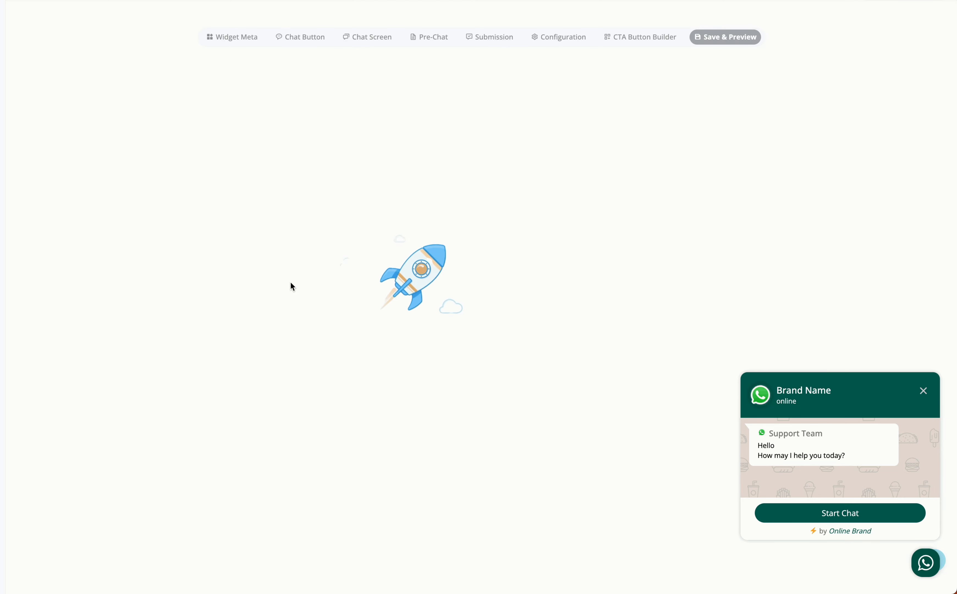